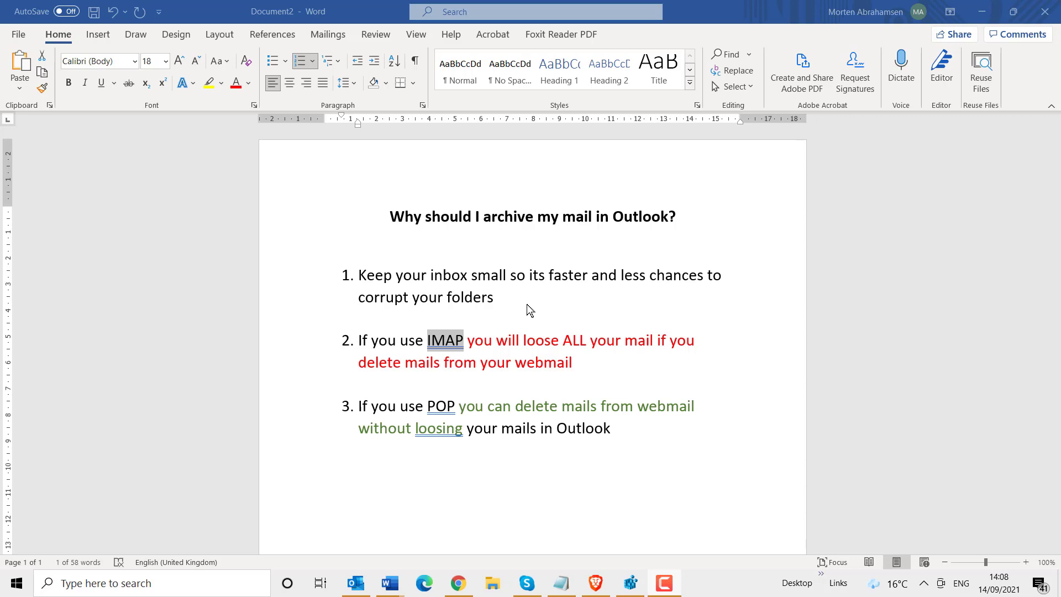
- Highlight the first two reasons in the Word notes, including the red warning about deleting webmail
click(388, 281)
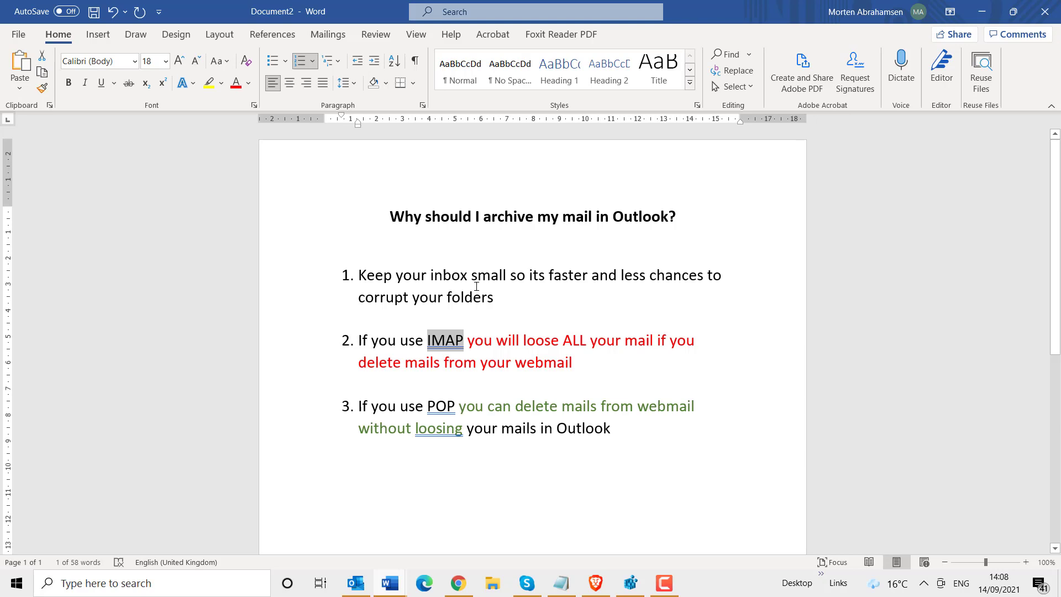
drag(492, 298, 367, 277)
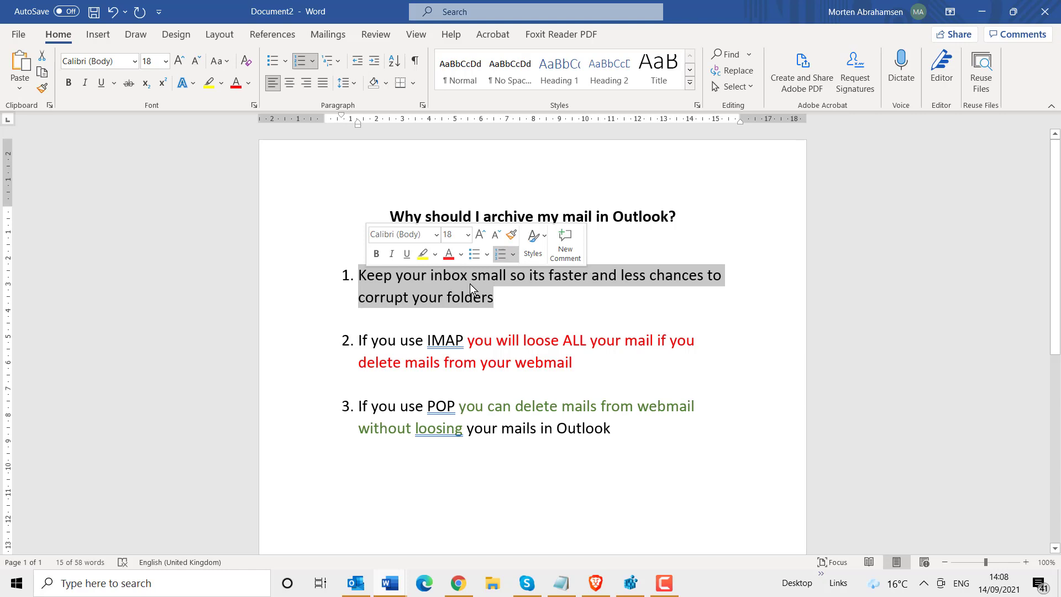
click(392, 340)
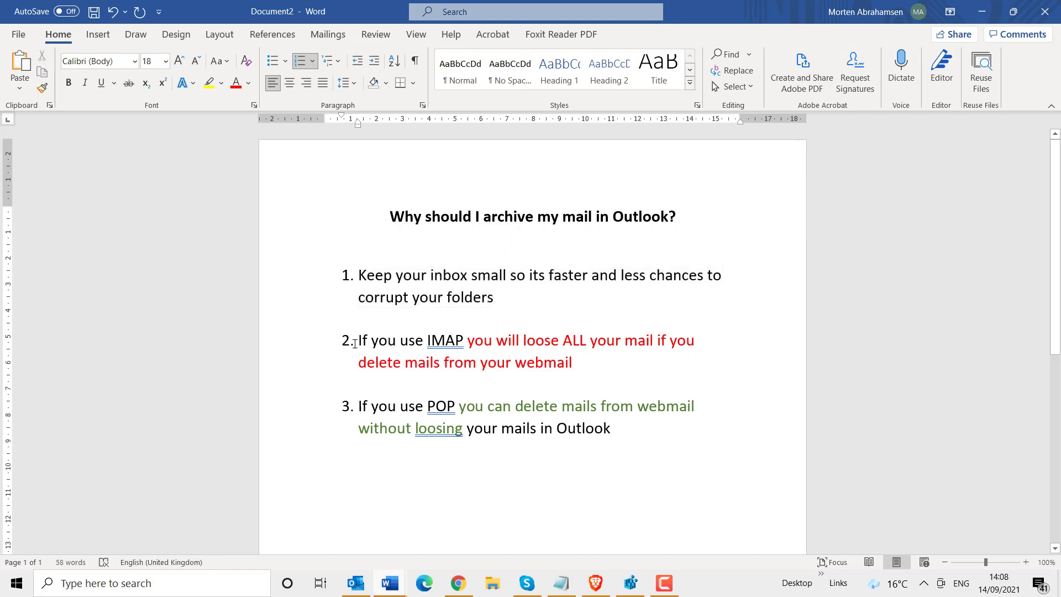
drag(357, 341, 466, 341)
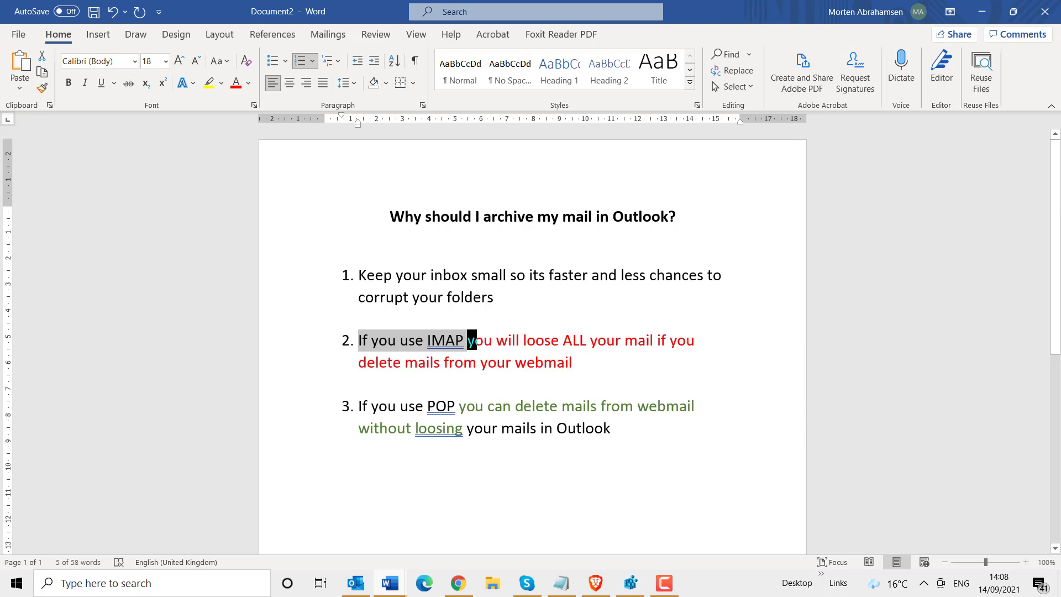
drag(467, 340, 573, 361)
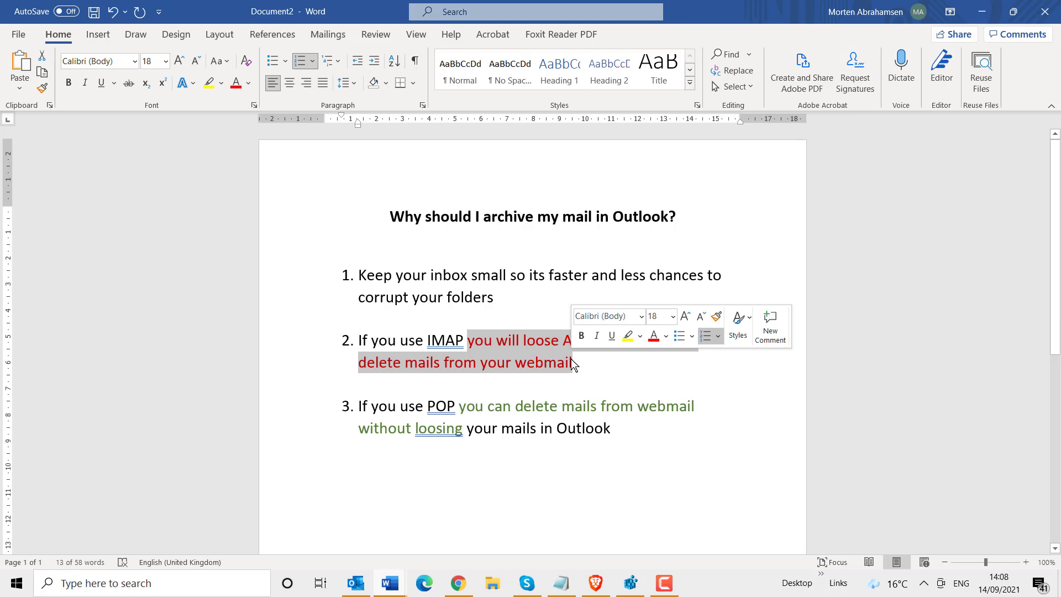
- Highlight 'IMAP', 'use POP' and 'Outlook' in the notes, then switch to Outlook
drag(428, 341, 464, 341)
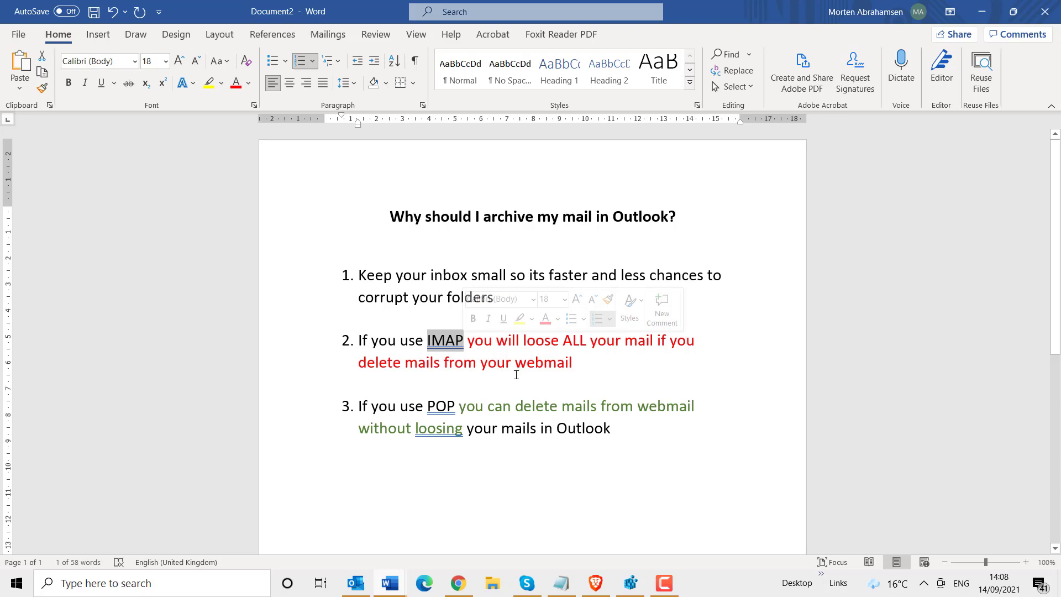
drag(365, 406, 459, 409)
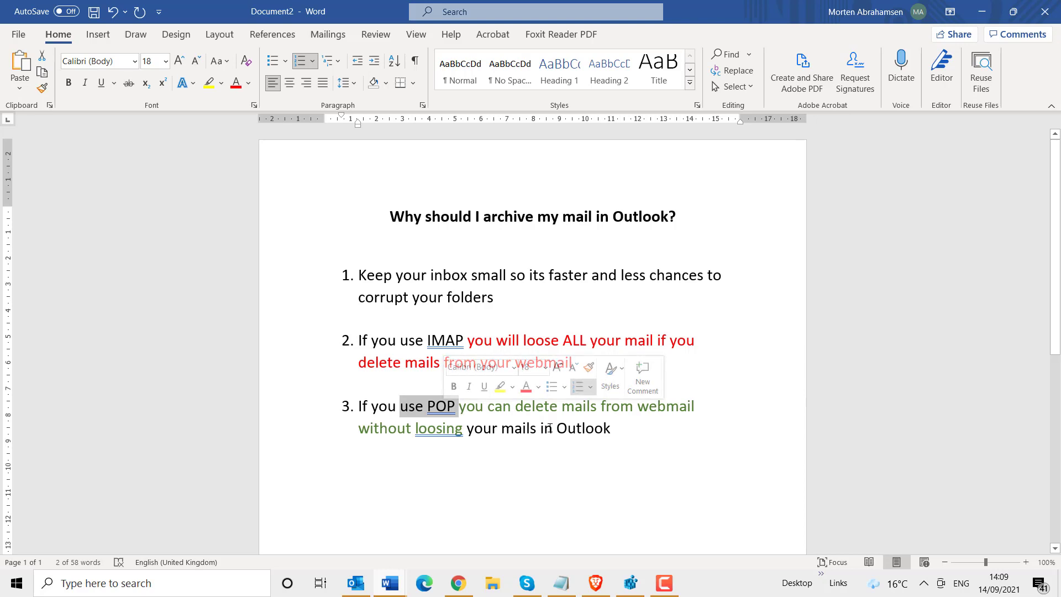
drag(556, 429, 603, 430)
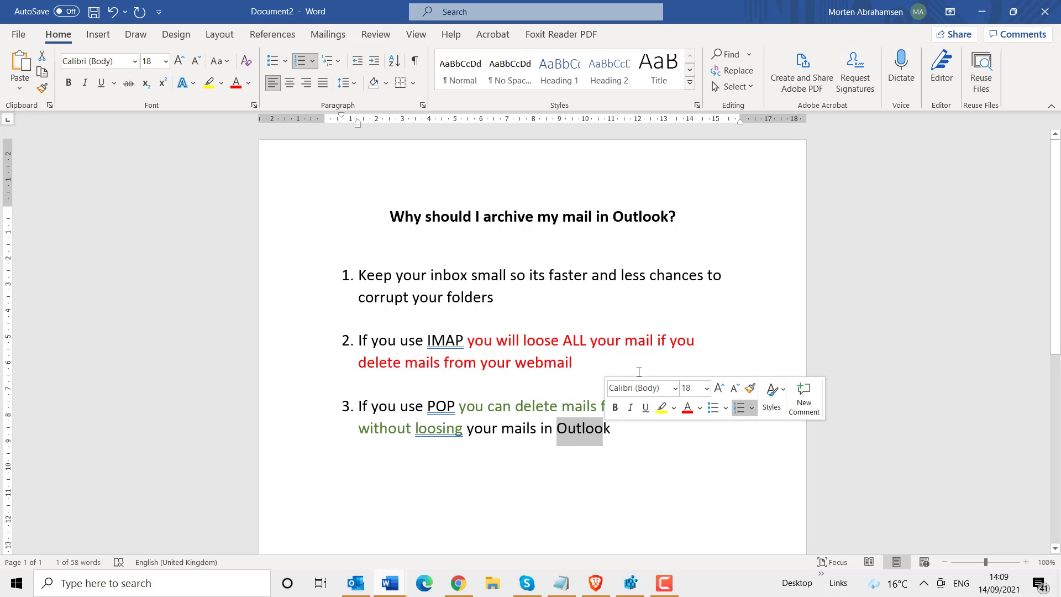
click(627, 433)
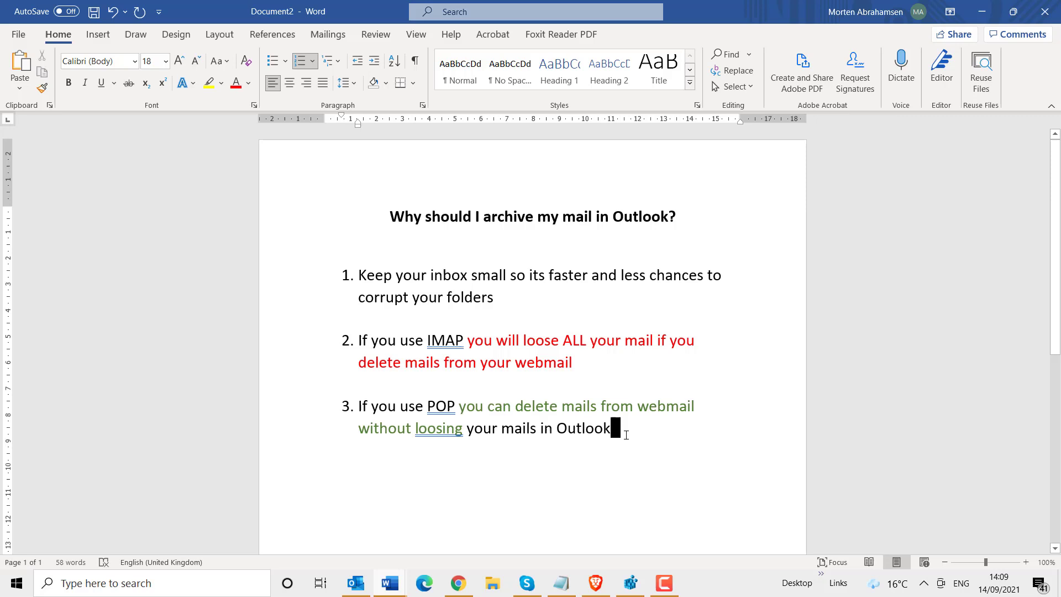
click(358, 584)
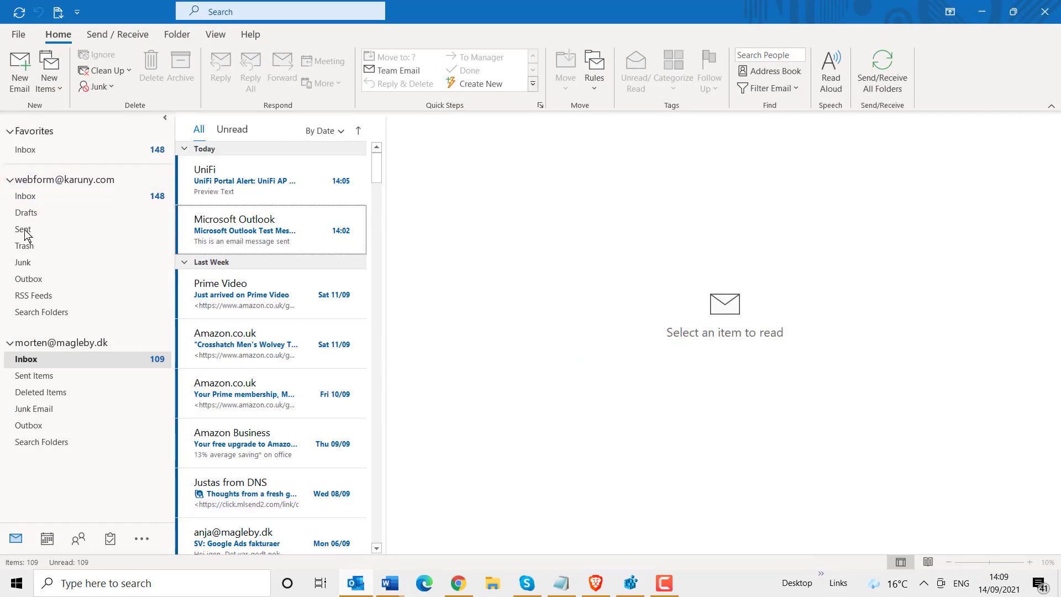
- View the IMAP and POP account overviews, then open the email Account Settings list
click(59, 182)
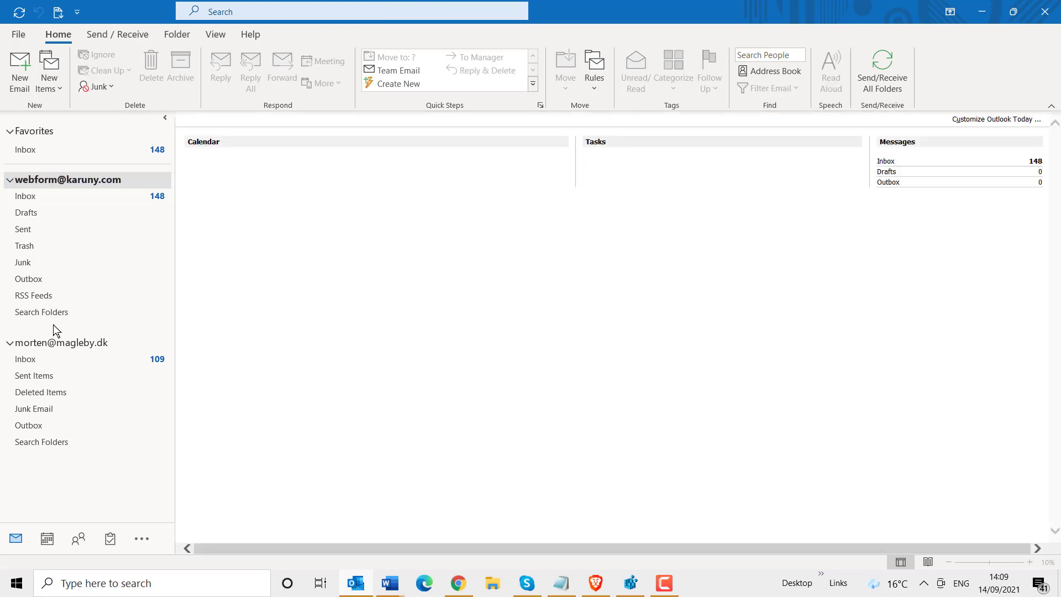
click(52, 342)
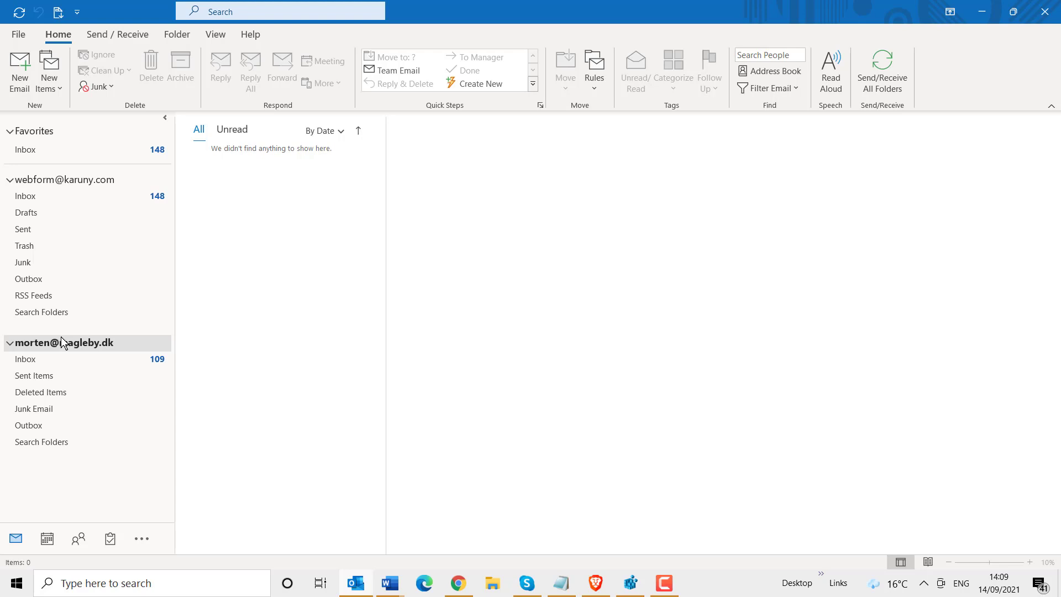
click(18, 35)
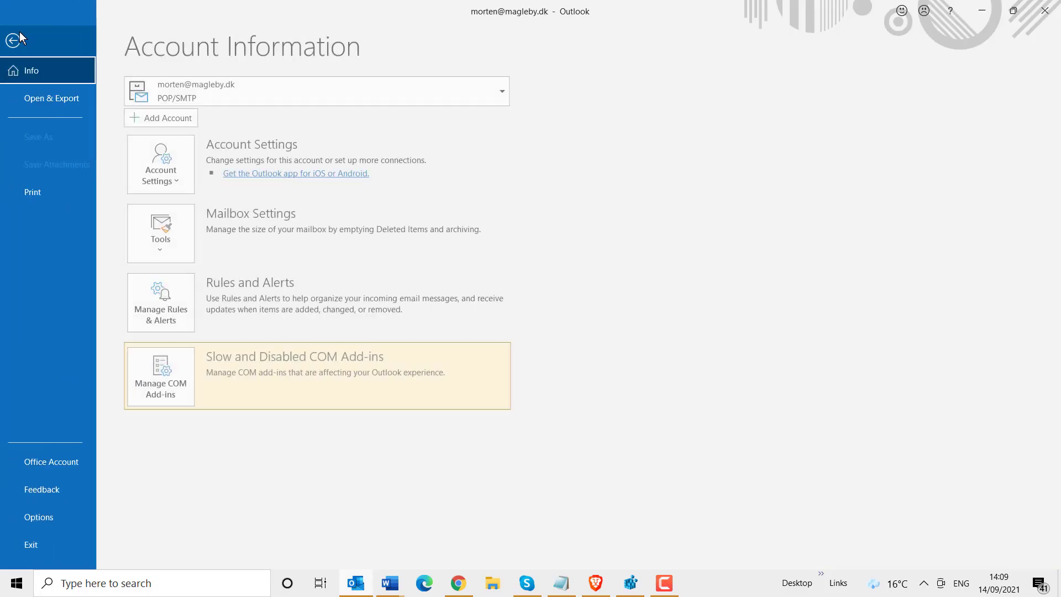
click(163, 174)
click(192, 210)
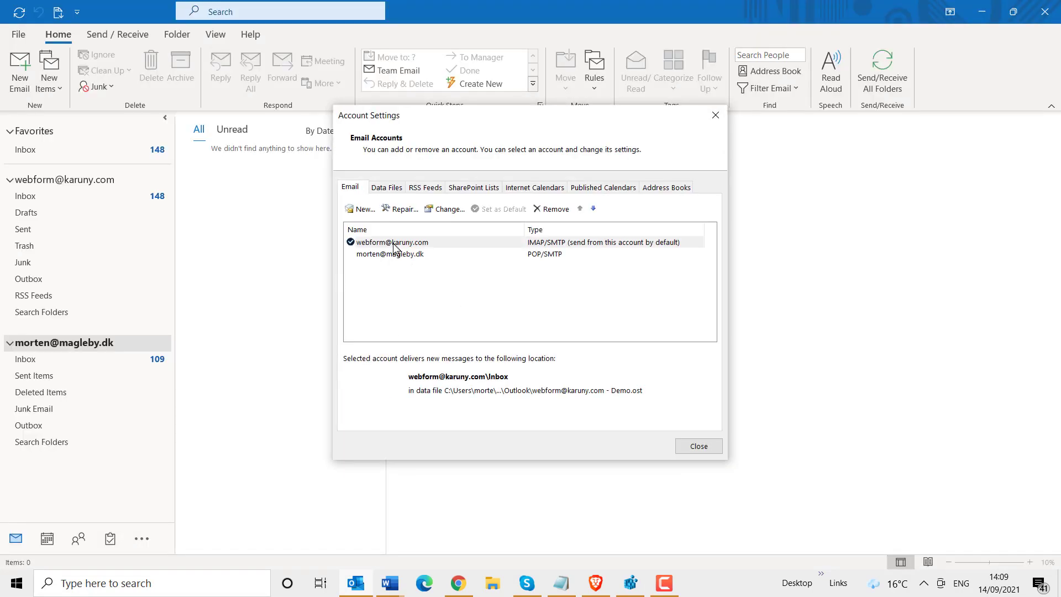
- Compare the IMAP and POP account types, then show the IMAP Inbox with 148 messages
click(396, 255)
click(396, 244)
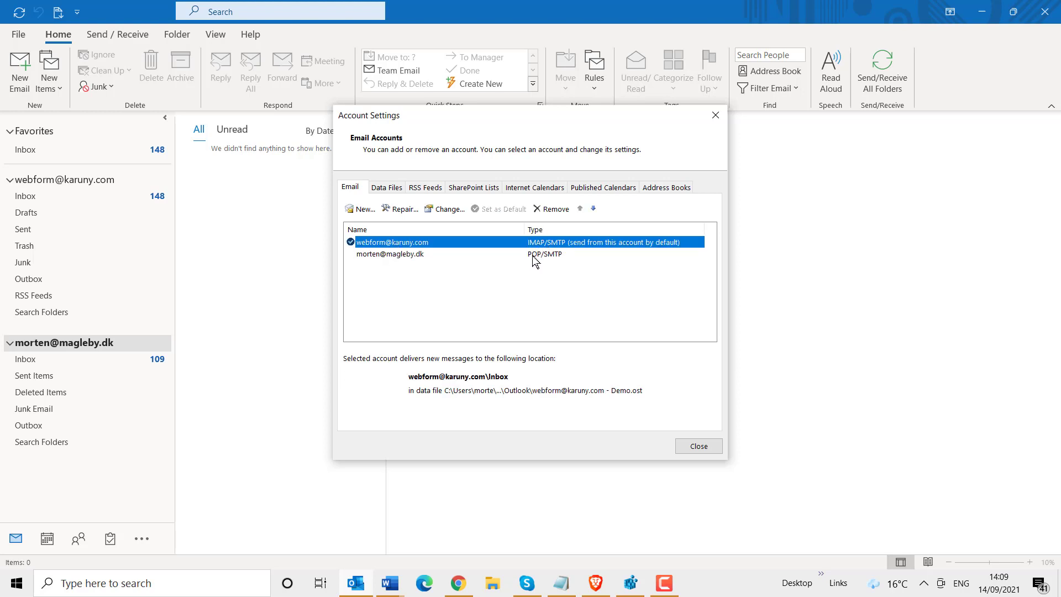
click(534, 255)
click(389, 246)
click(698, 446)
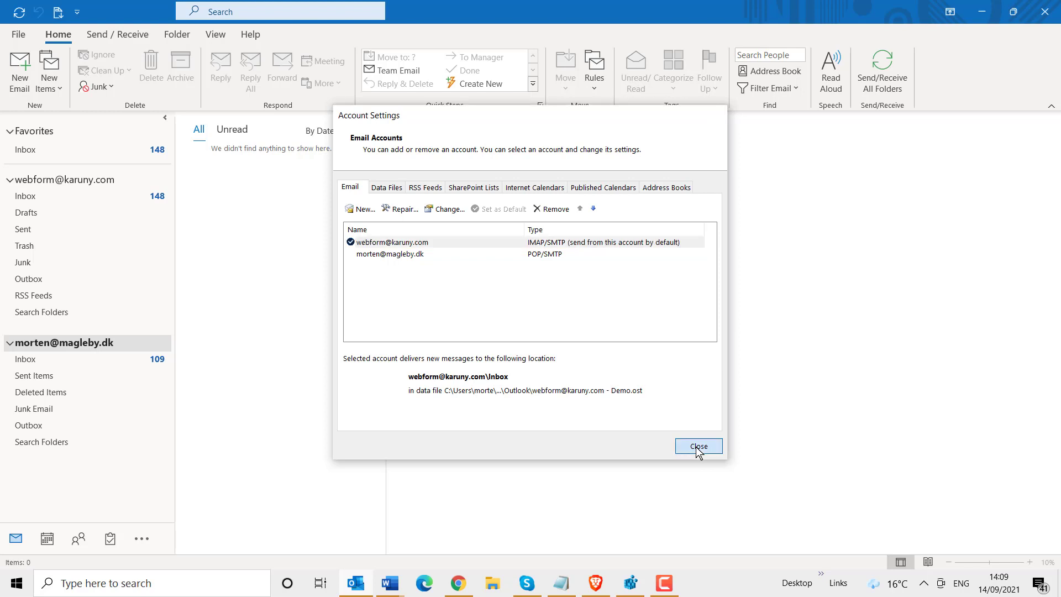
click(39, 195)
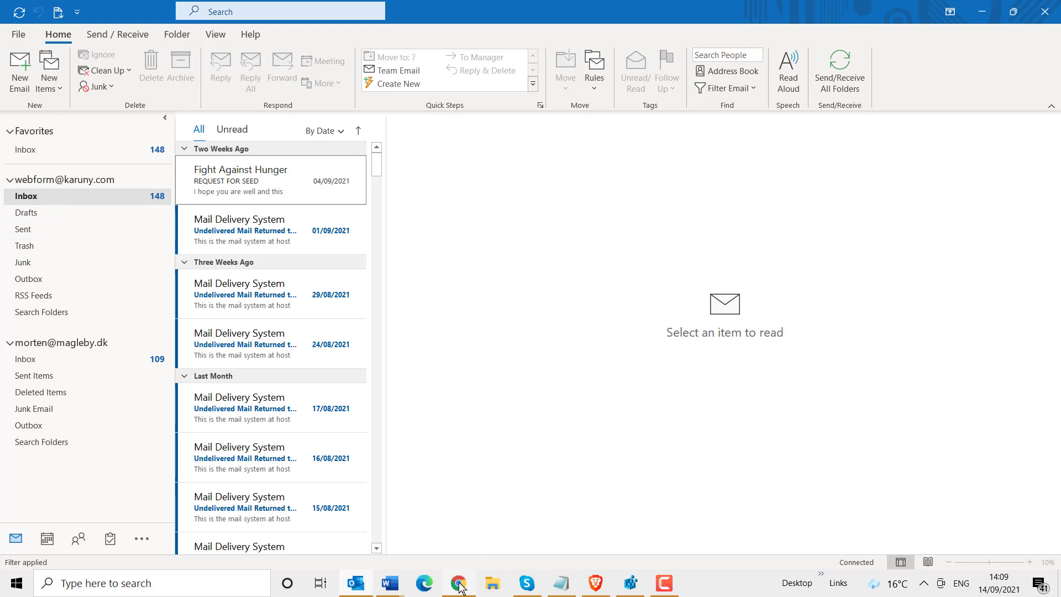
- In Zimbra webmail, delete the Fight Against Hunger conversation, dropping the inbox to 147
mouse_move(460, 588)
click(459, 584)
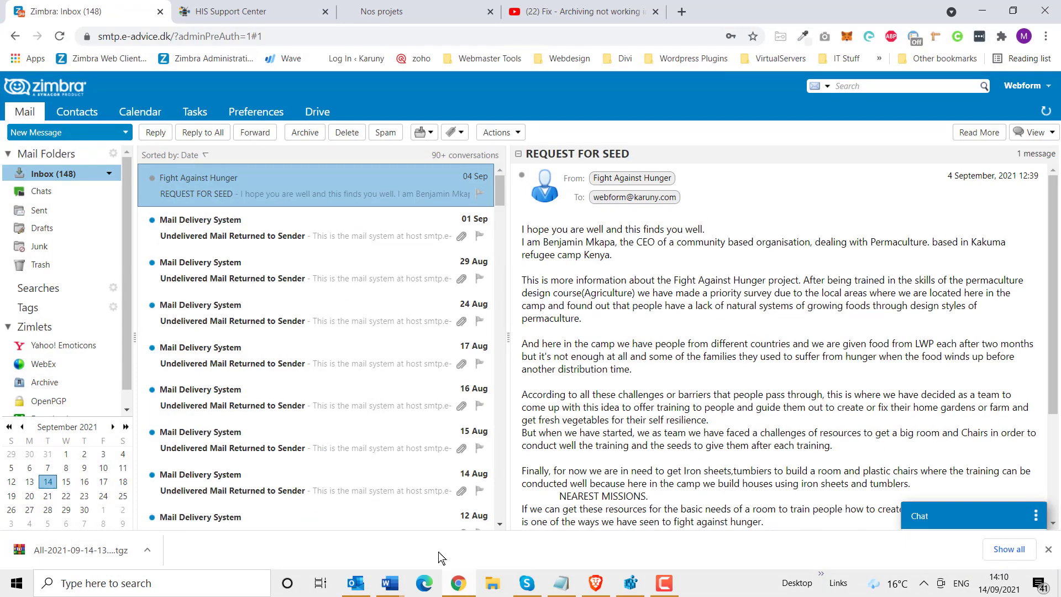
double_click(250, 185)
key(Delete)
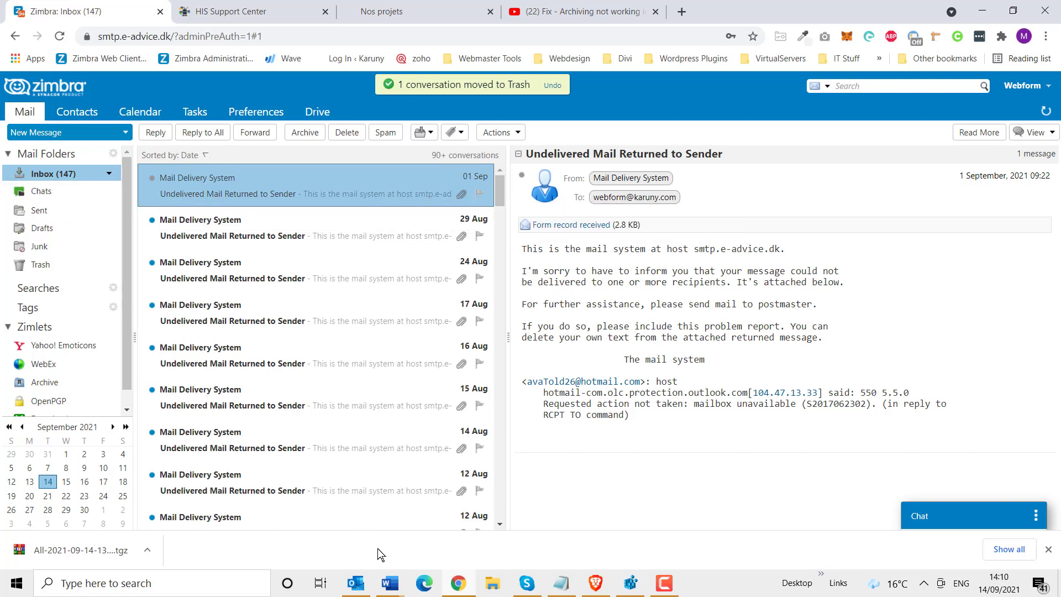
- Delete the 01/09/2021 returned-mail message from Outlook's IMAP Inbox
click(356, 585)
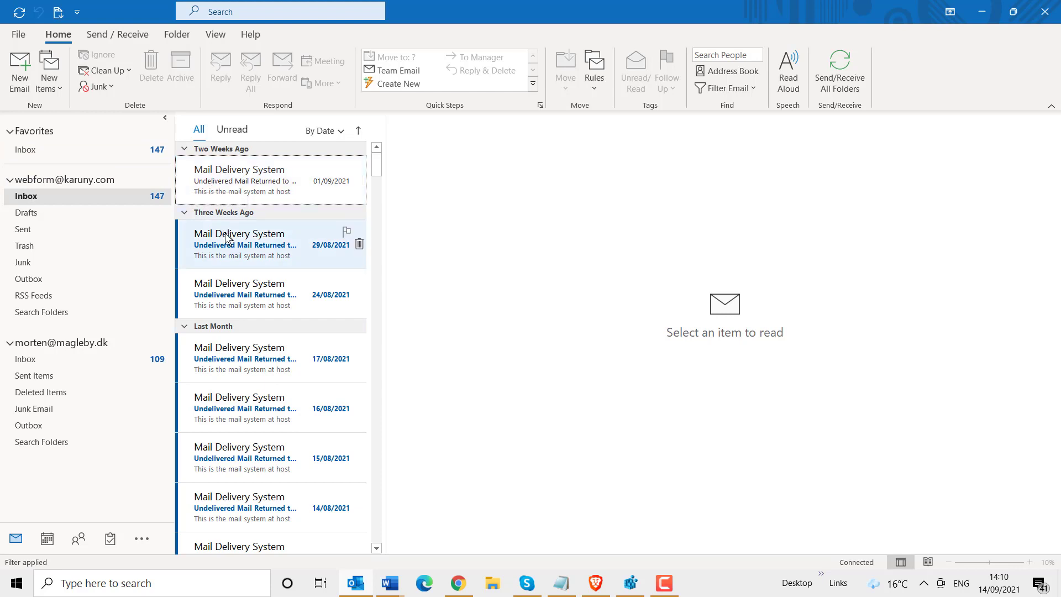
click(235, 185)
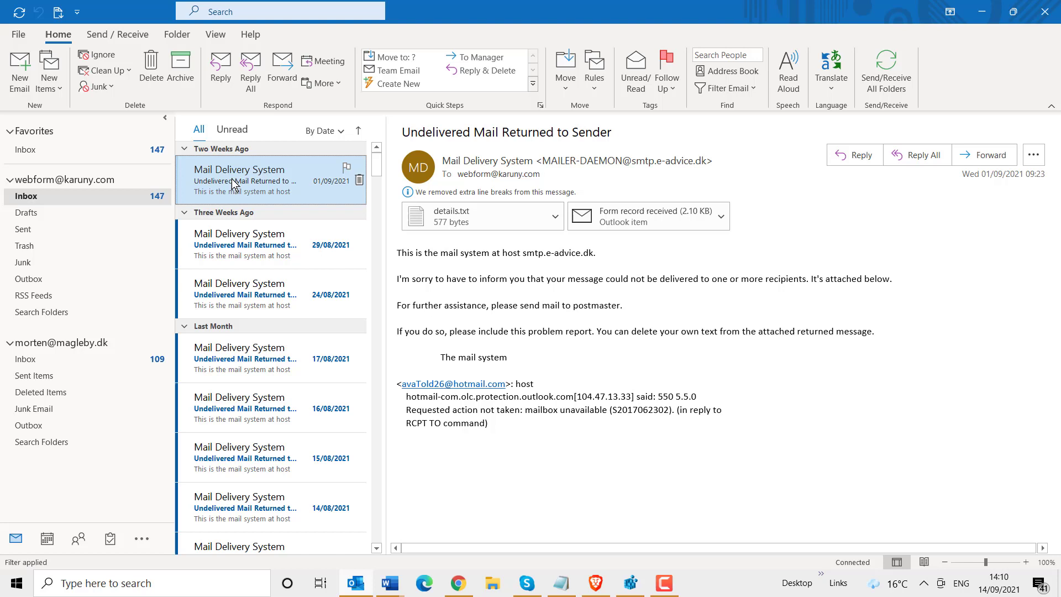
key(Delete)
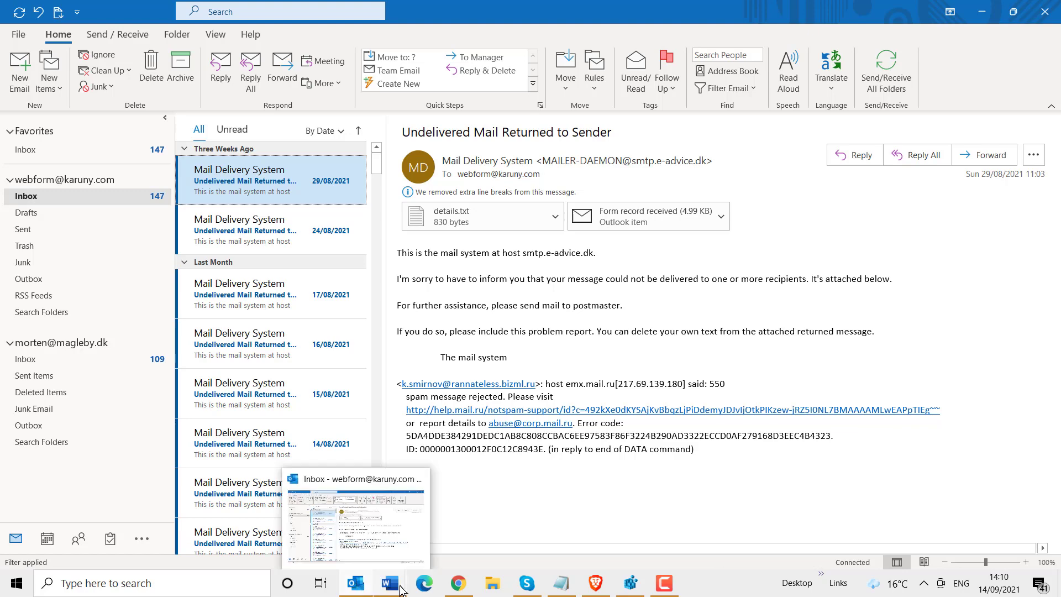
- Refresh the Zimbra inbox to 146, open the 14 Aug bounce, select all, and minimize Chrome
click(456, 587)
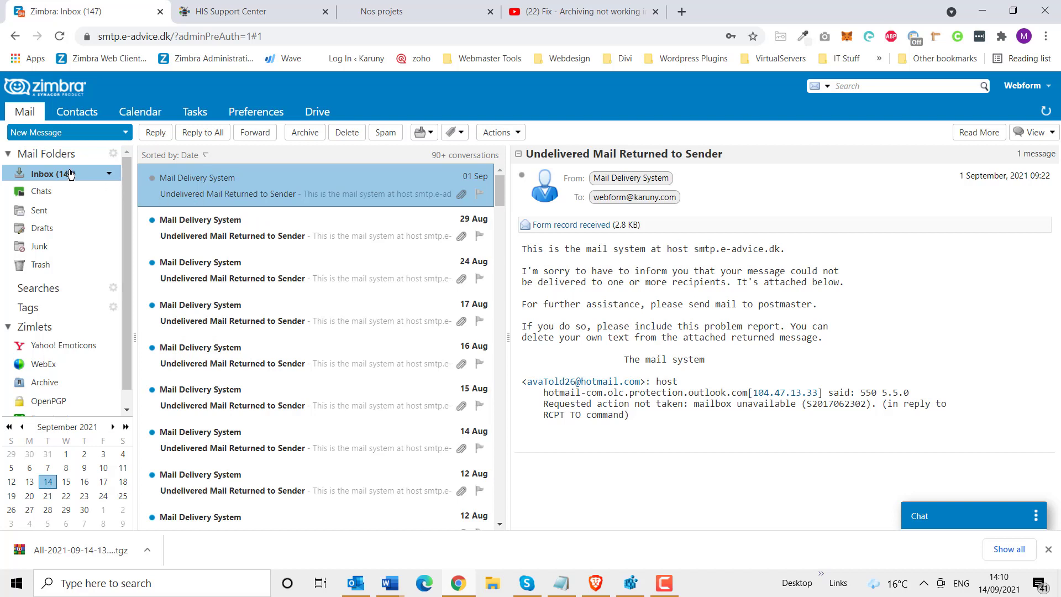
click(1046, 111)
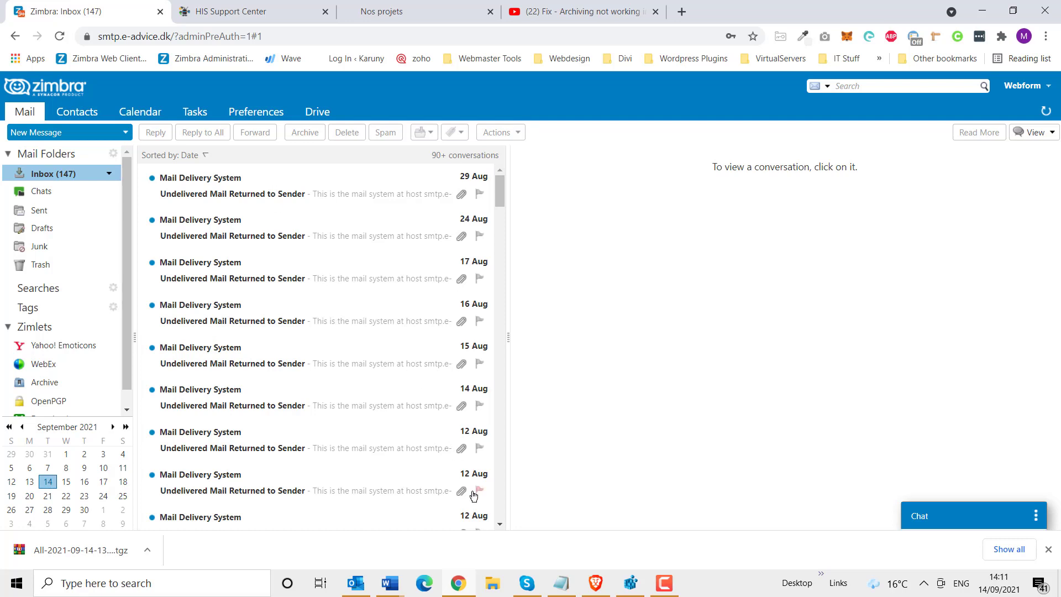
click(316, 417)
key(ctrl+a)
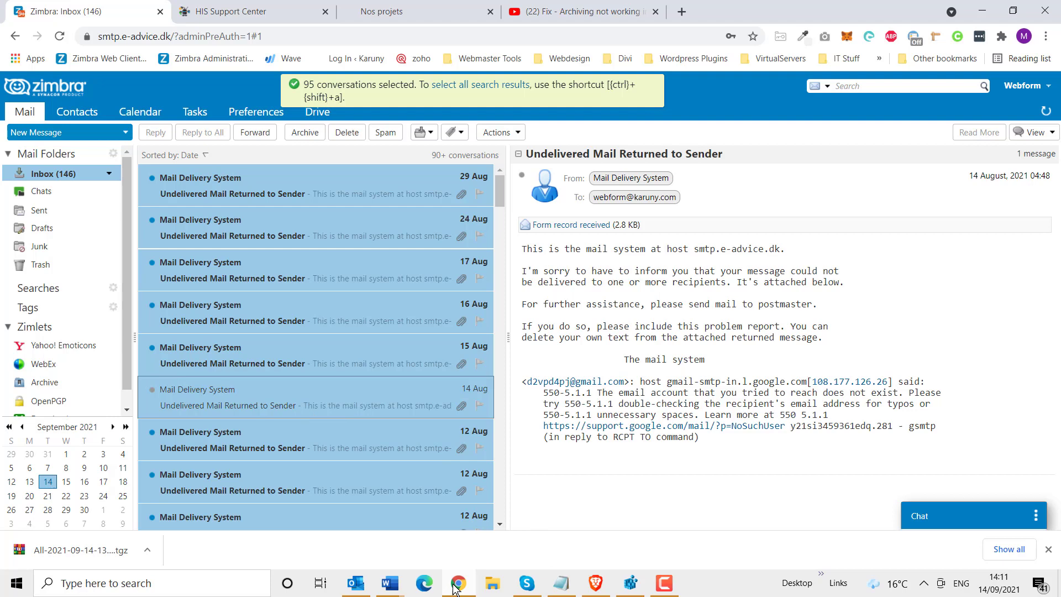
mouse_move(454, 587)
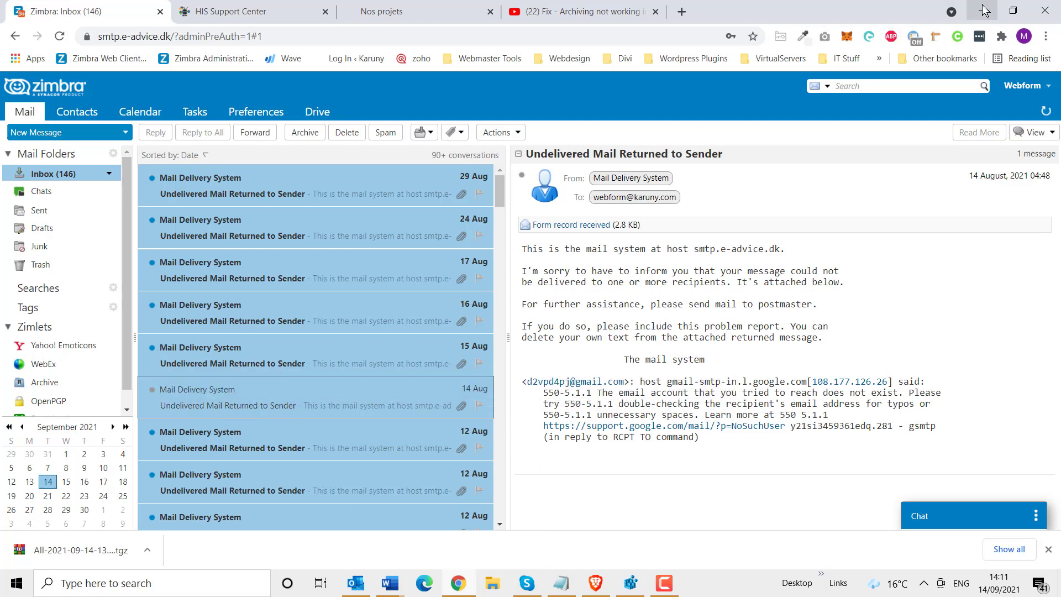
click(984, 10)
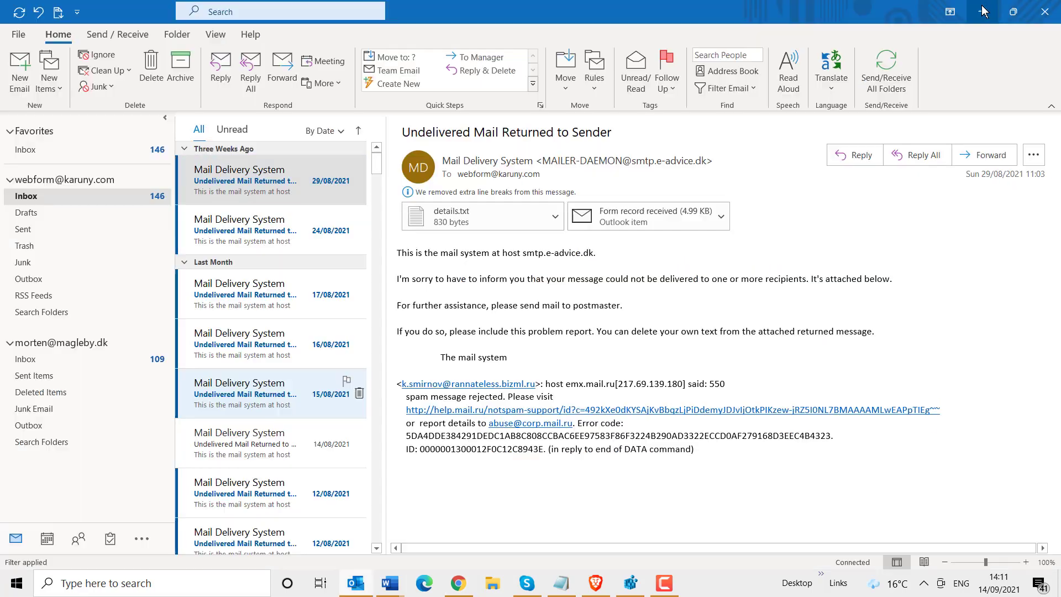
- Delete the UniFi alert in Zimbra, then run Send/Receive All Folders in Outlook
click(35, 360)
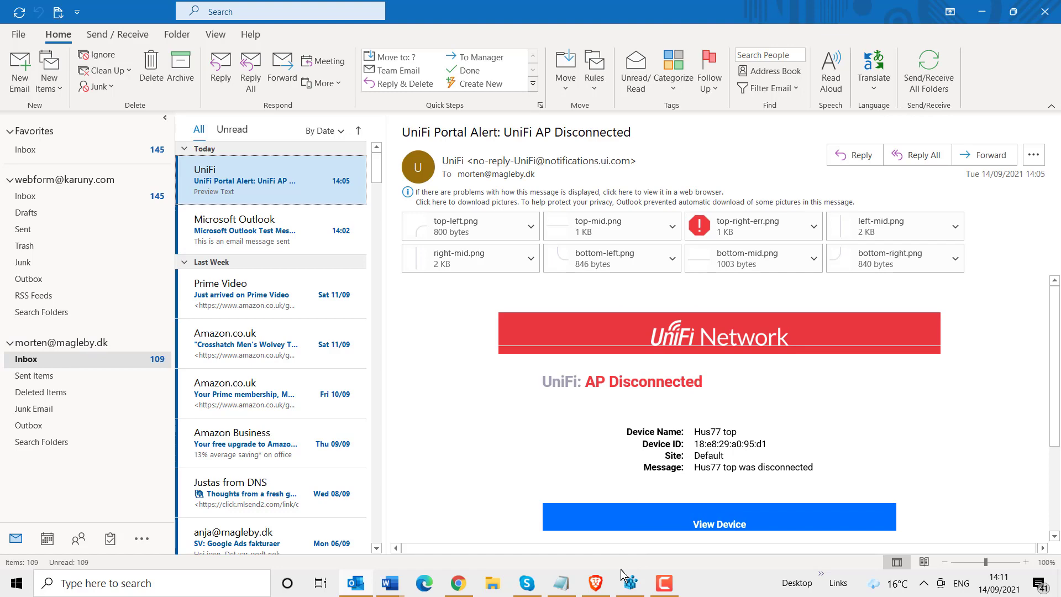
mouse_move(595, 587)
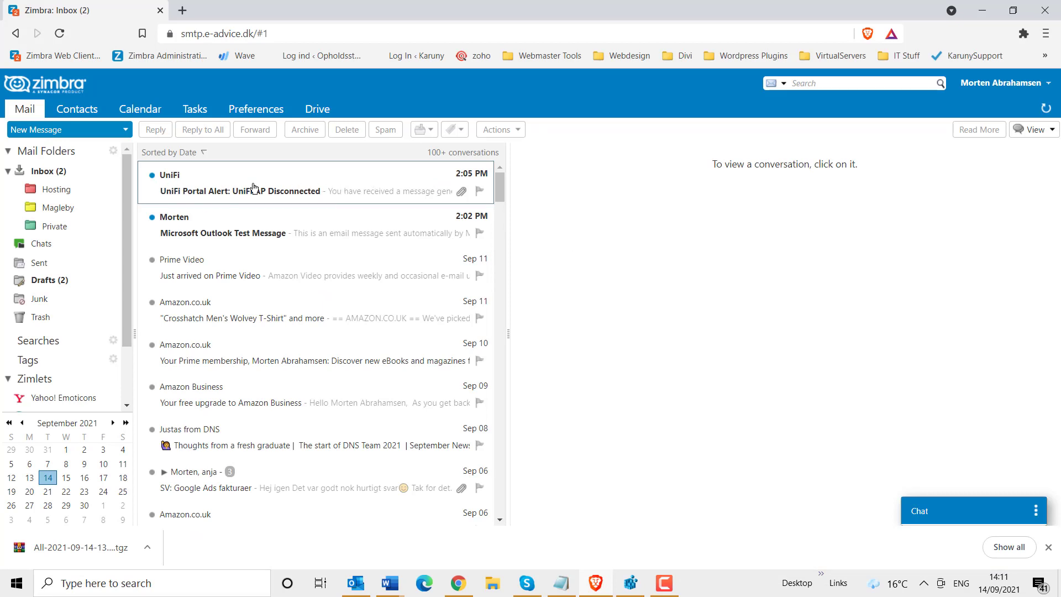
click(224, 190)
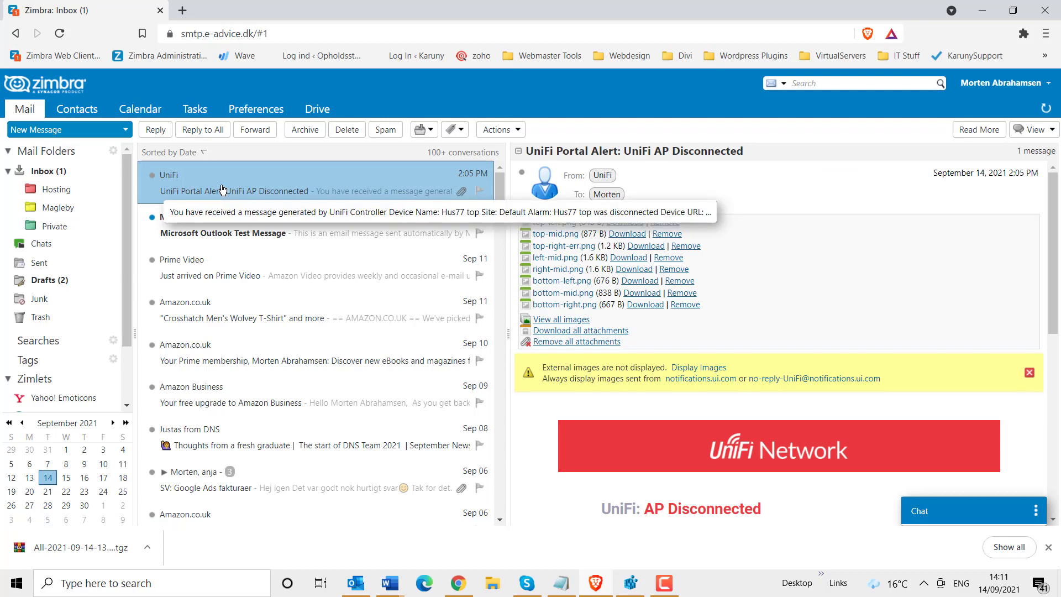
key(Delete)
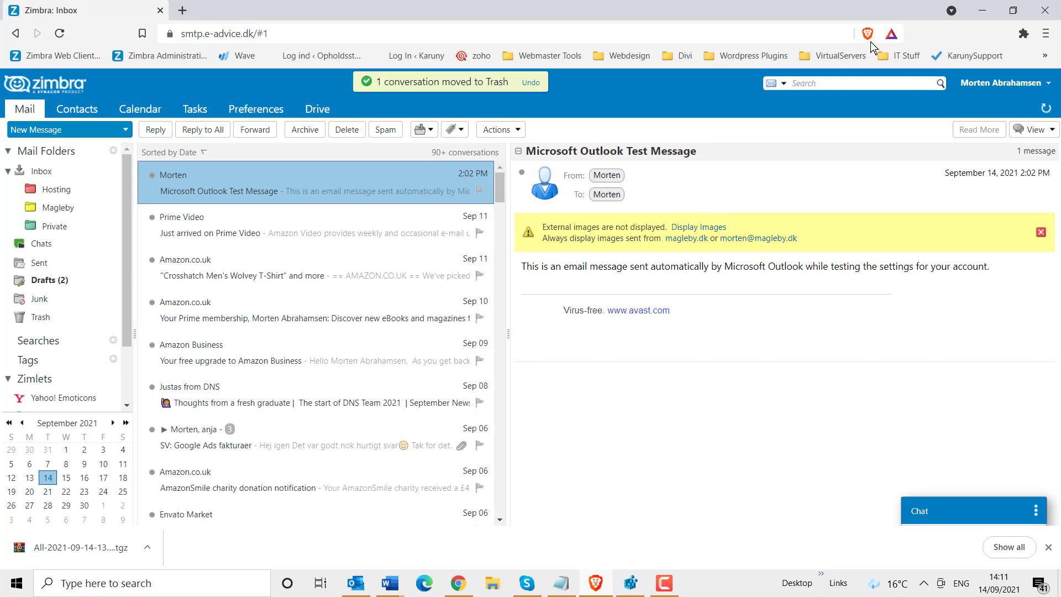
click(982, 10)
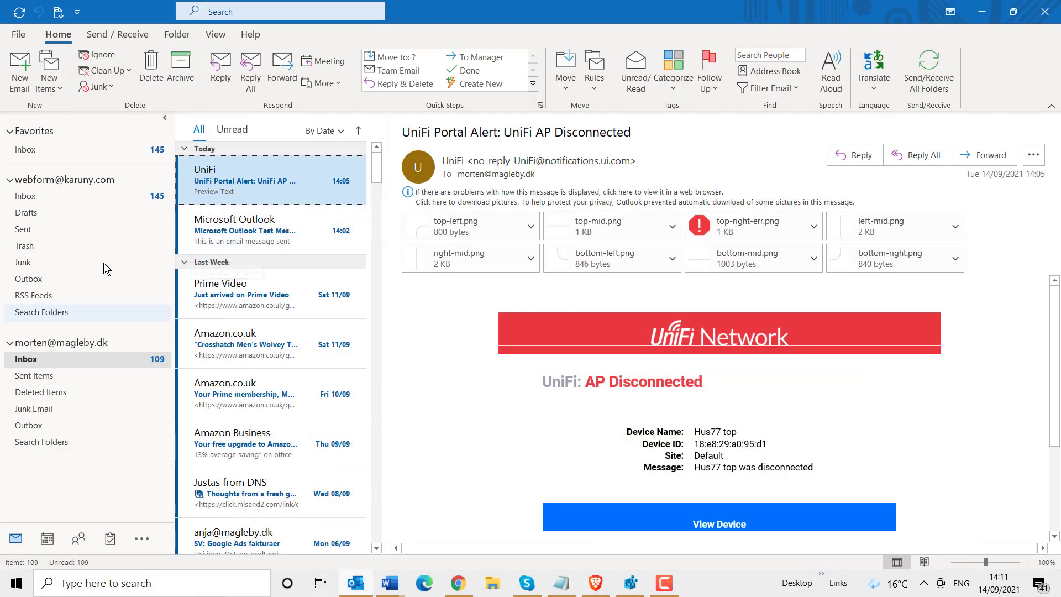
click(19, 12)
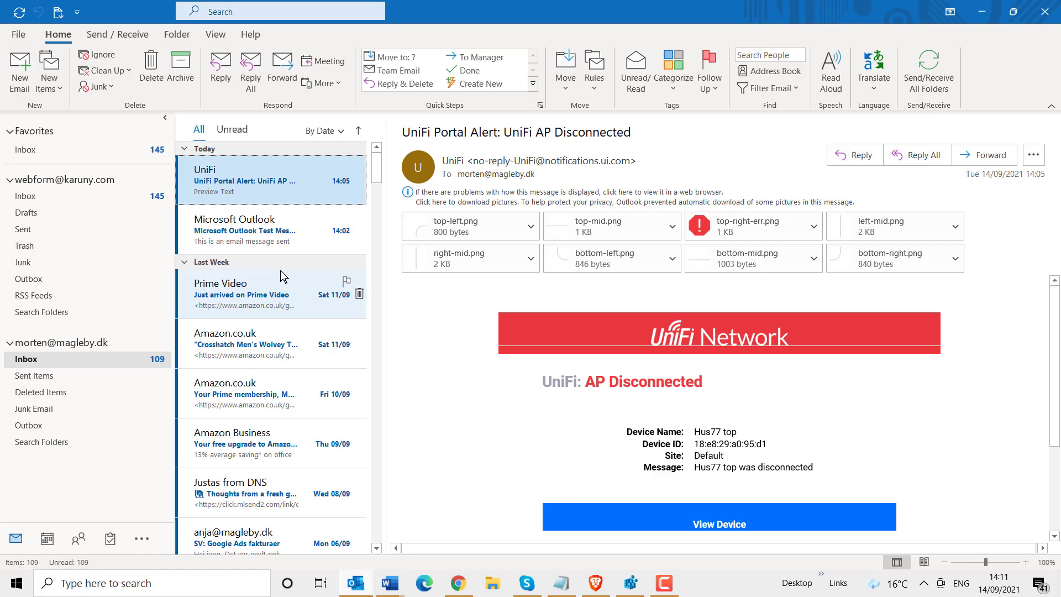
click(596, 584)
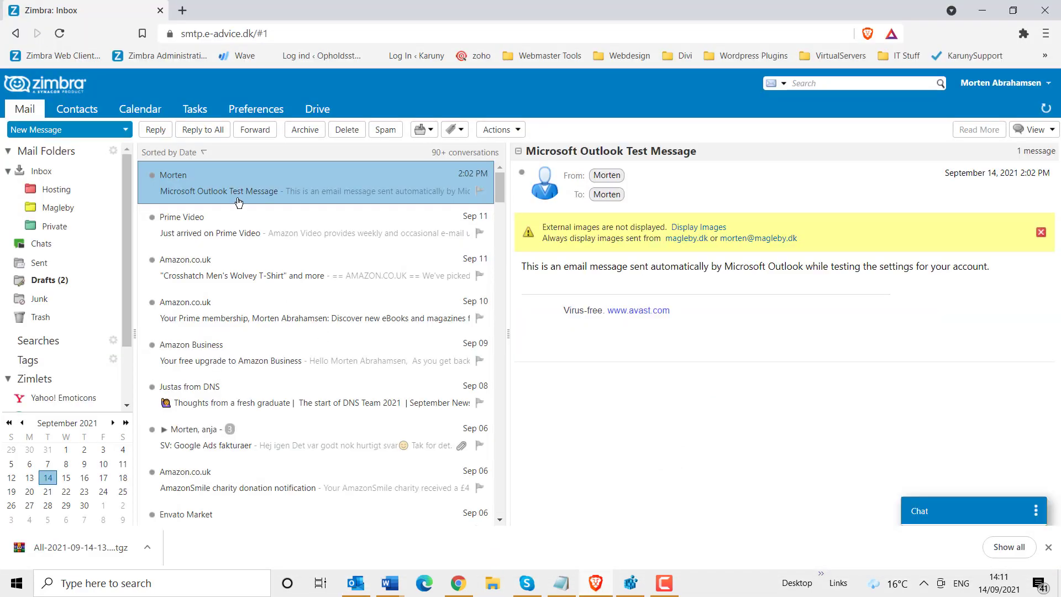
ctrl+click(238, 207)
key(shift+Down)
key(shift+Down)
key(shift+Down)
key(shift+Down)
key(shift+Down)
key(shift+Down)
key(shift+Down)
key(shift+Down)
key(shift+Down)
key(shift+Down)
key(shift+Down)
key(shift+Down)
key(shift+Down)
key(shift+Down)
key(shift+Down)
key(shift+Down)
key(shift+Down)
key(shift+Down)
key(shift+Down)
key(shift+Down)
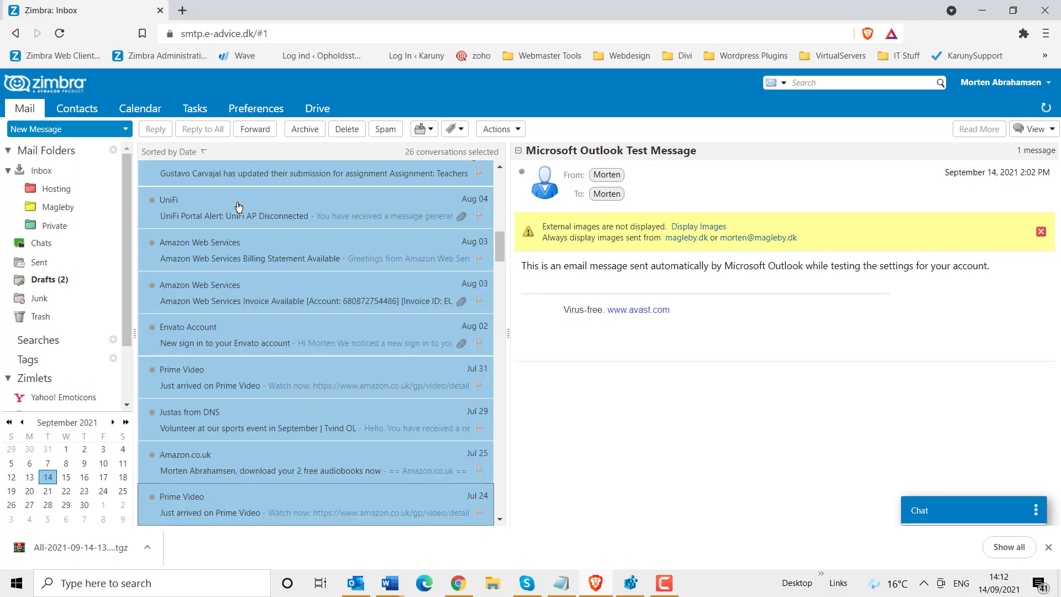
click(354, 591)
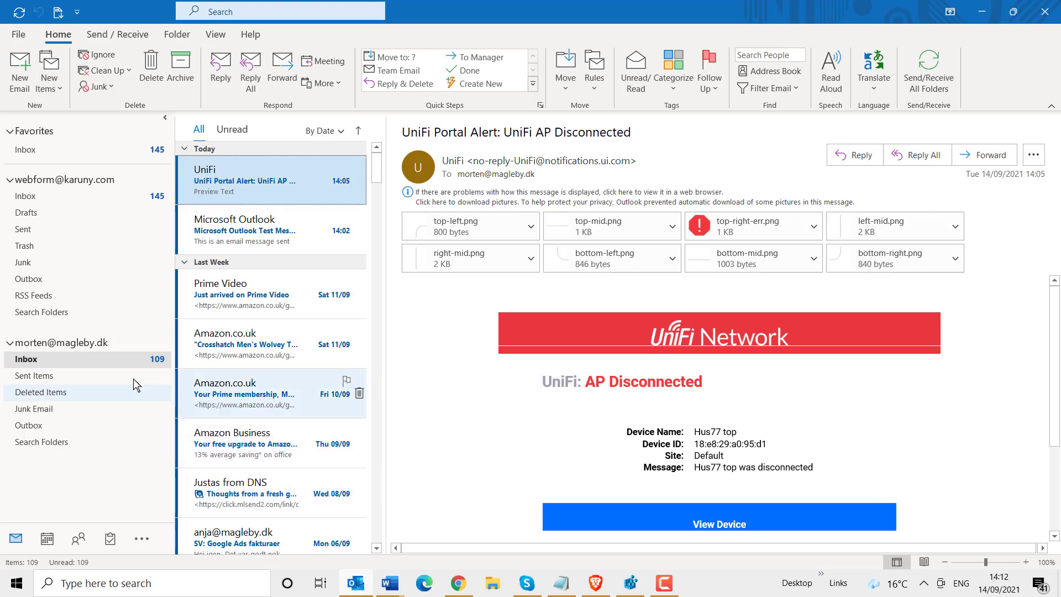
- Show the webform IMAP account's Inbox, now holding 145 messages
click(55, 195)
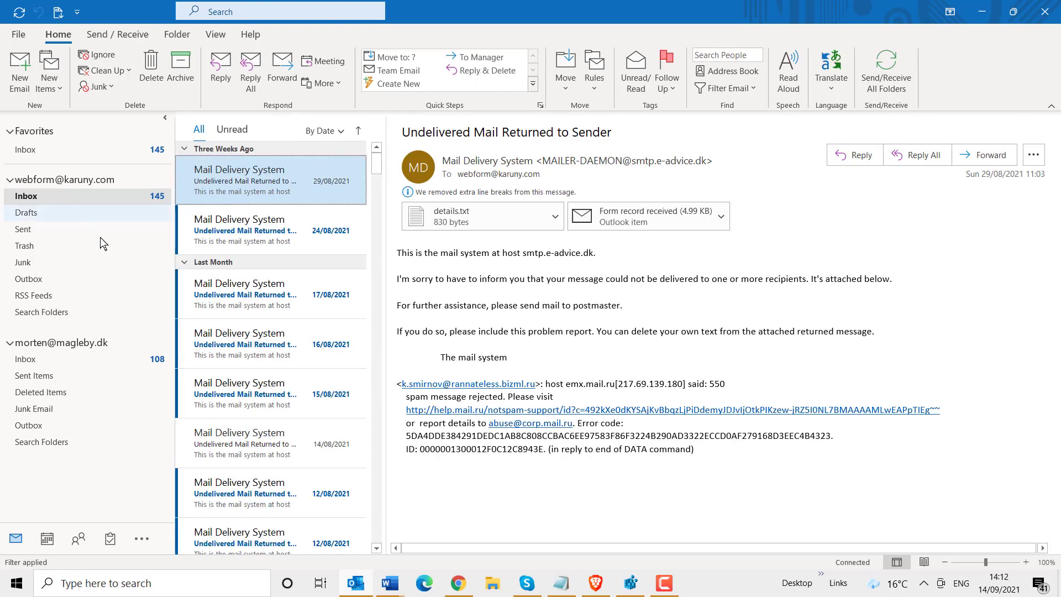
mouse_move(454, 589)
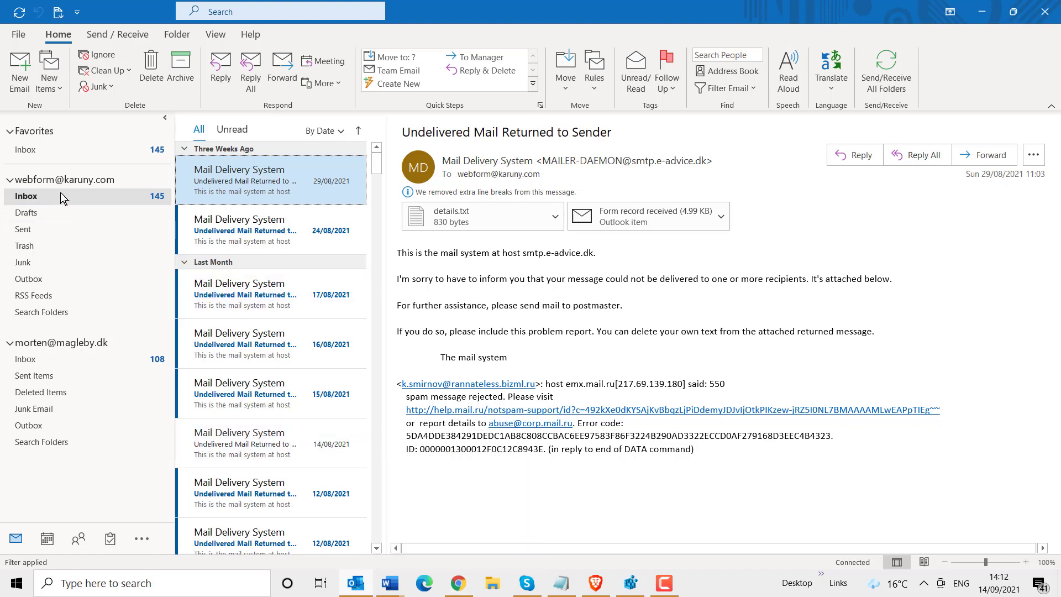
click(462, 588)
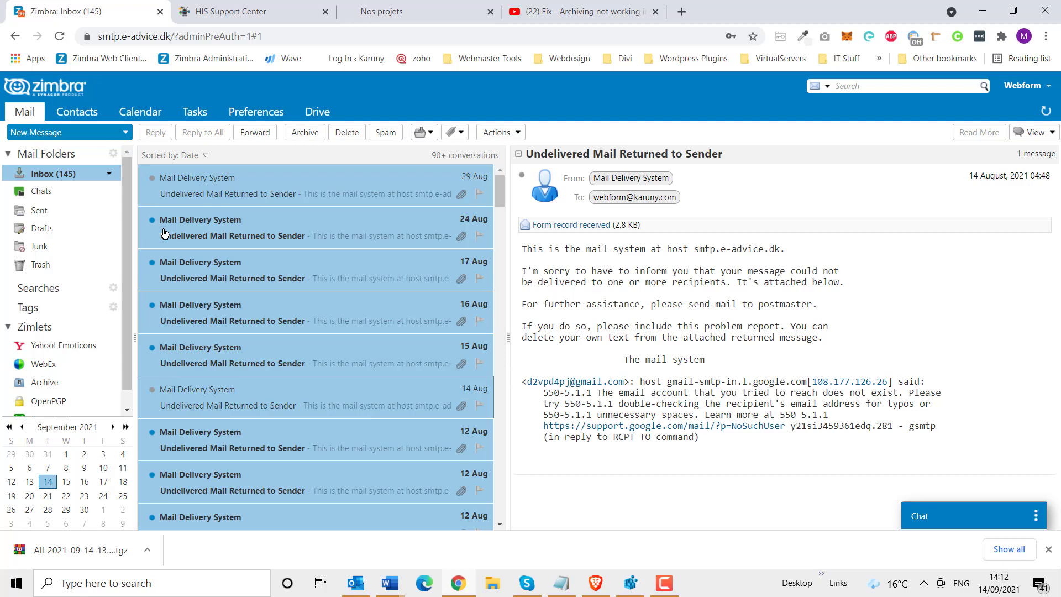
click(357, 585)
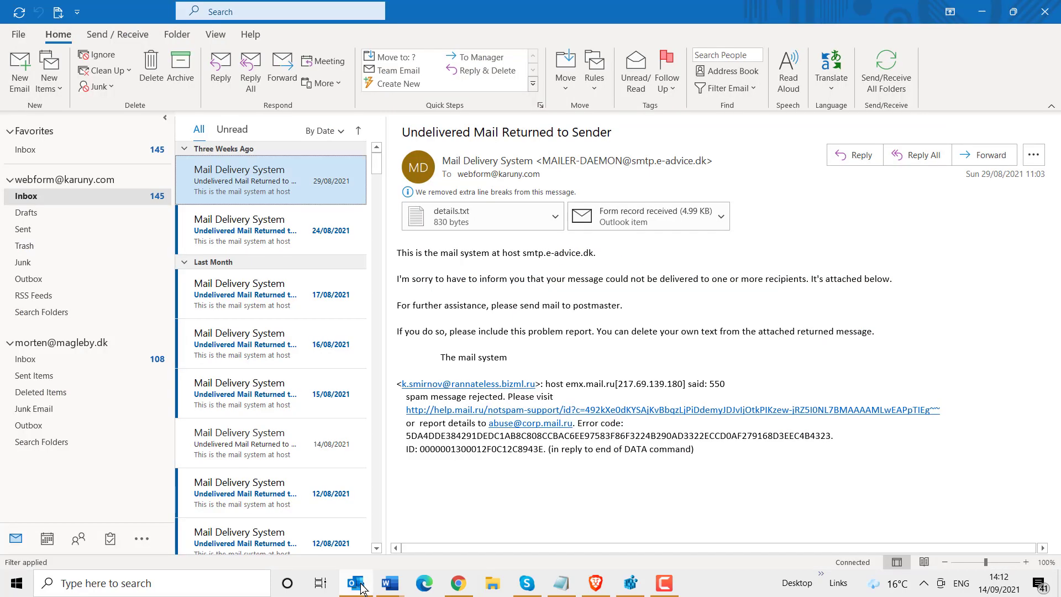
- Open the Archive dialog for the IMAP account via Info > Tools > Clean Up Old Items
click(32, 183)
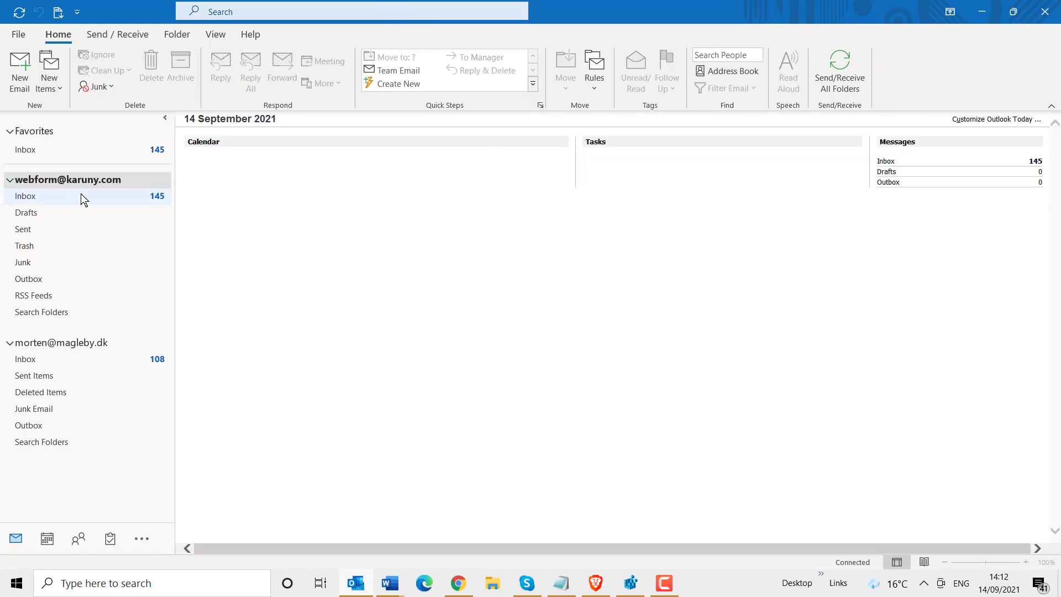
click(17, 37)
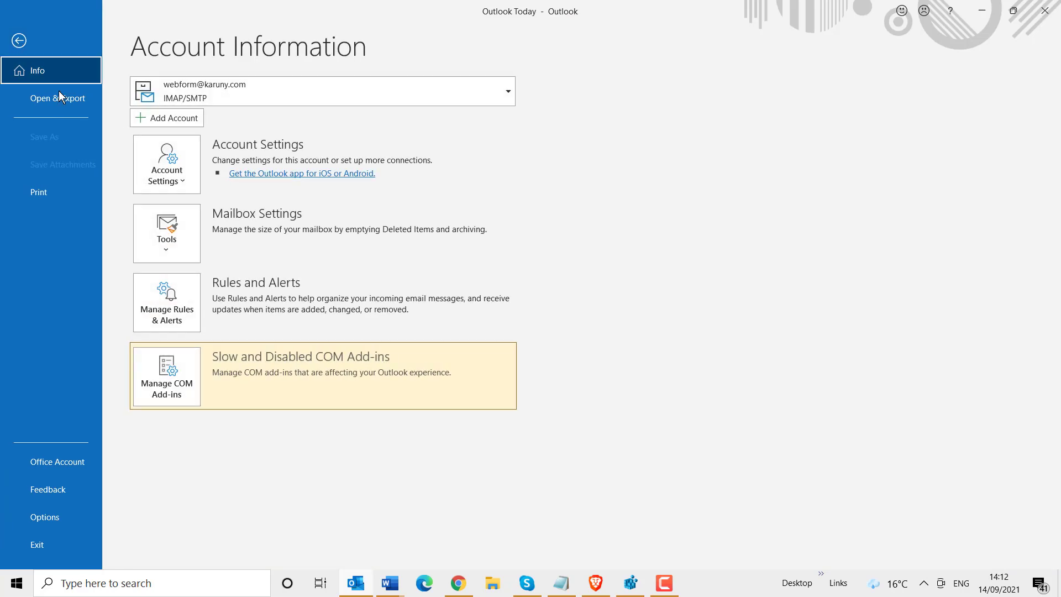
click(175, 253)
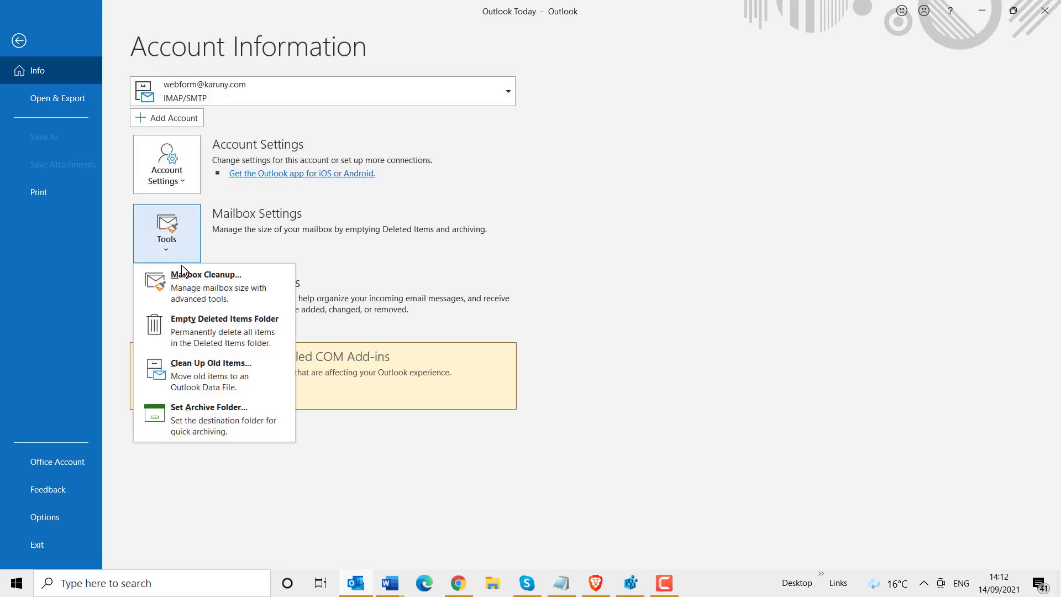
click(203, 380)
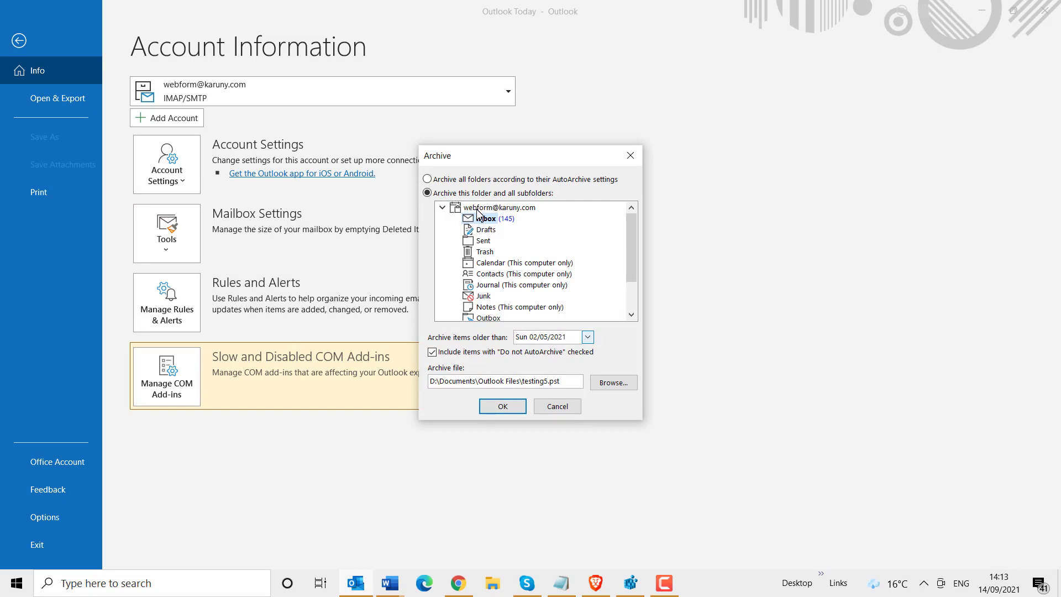
- Archive the whole IMAP account root folder, covering items older than Sat 01/05/2021
click(484, 208)
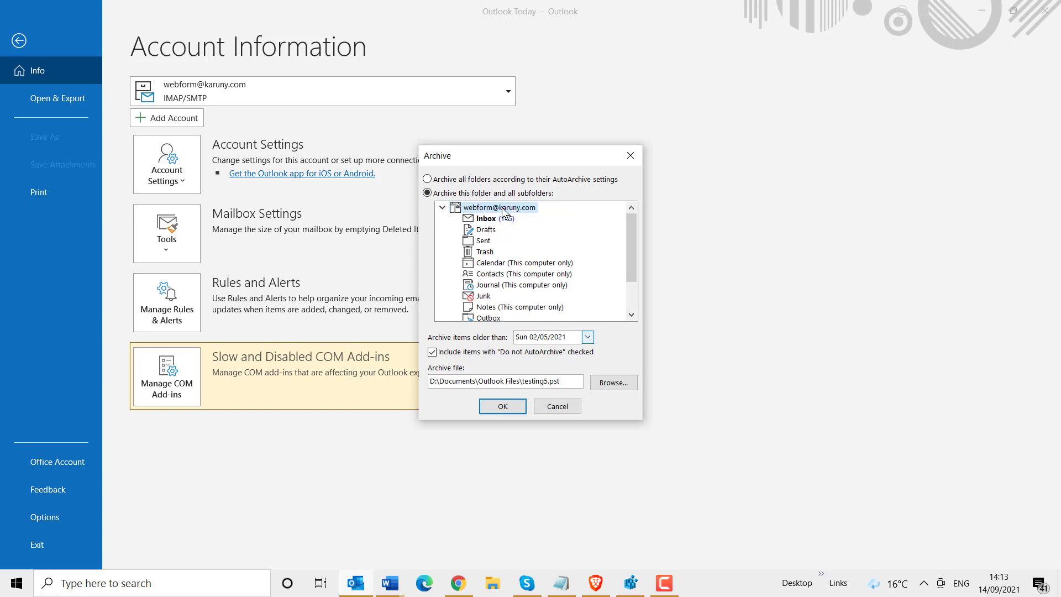
click(588, 338)
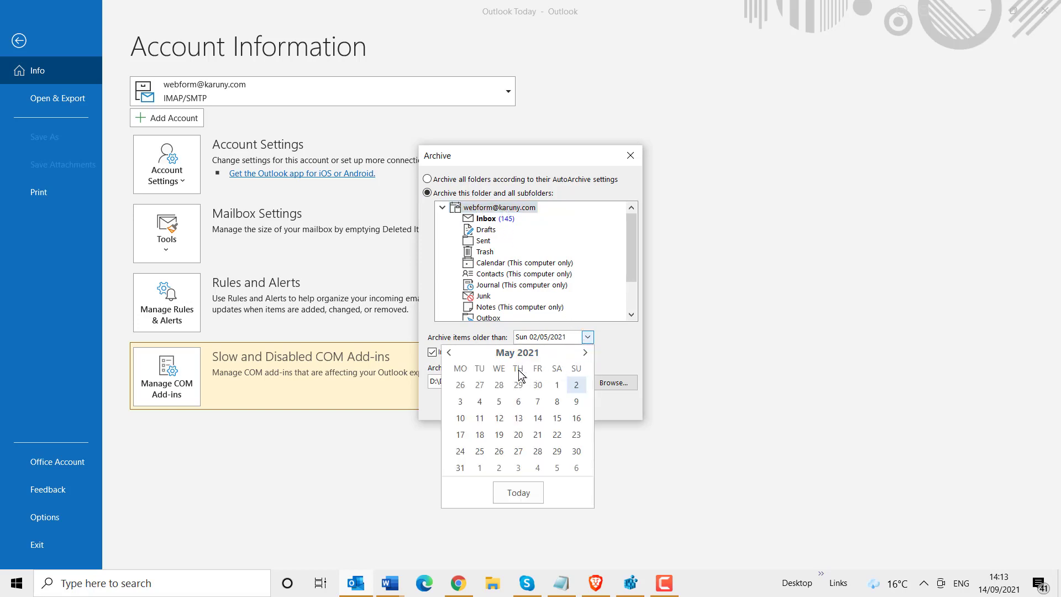
click(450, 354)
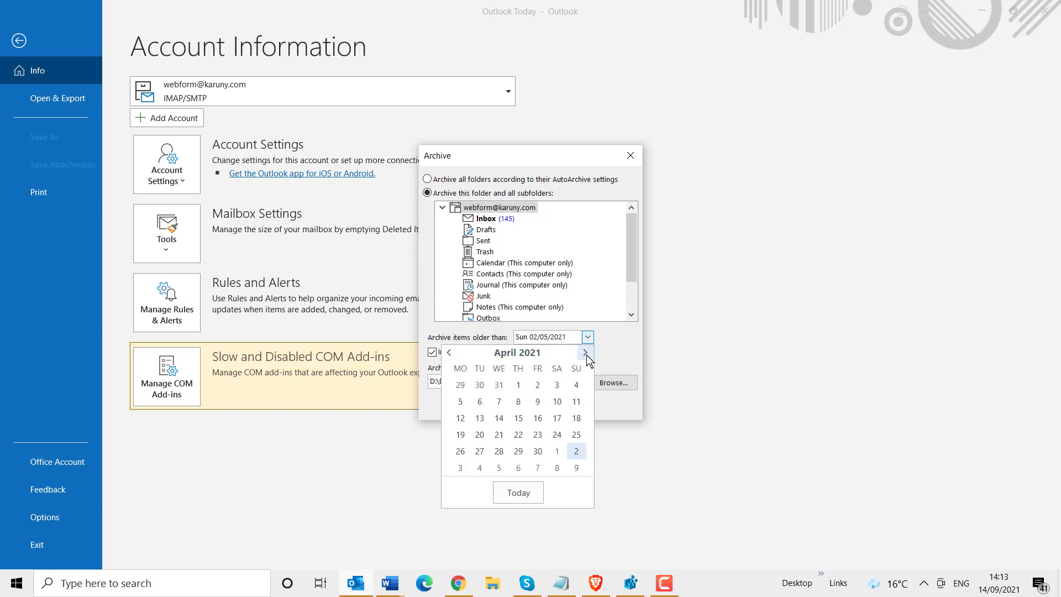
click(585, 353)
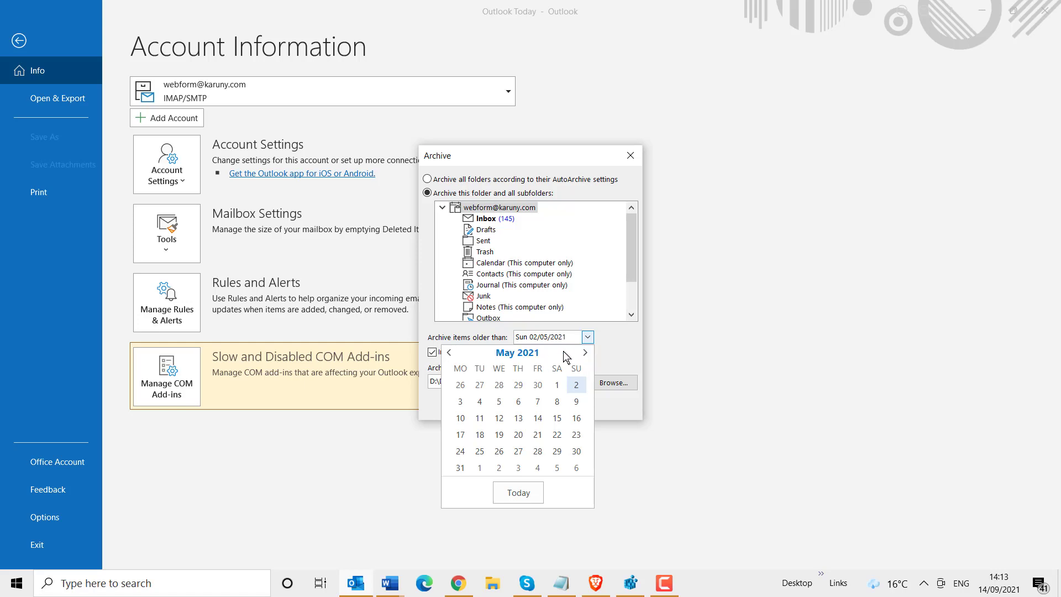
click(557, 385)
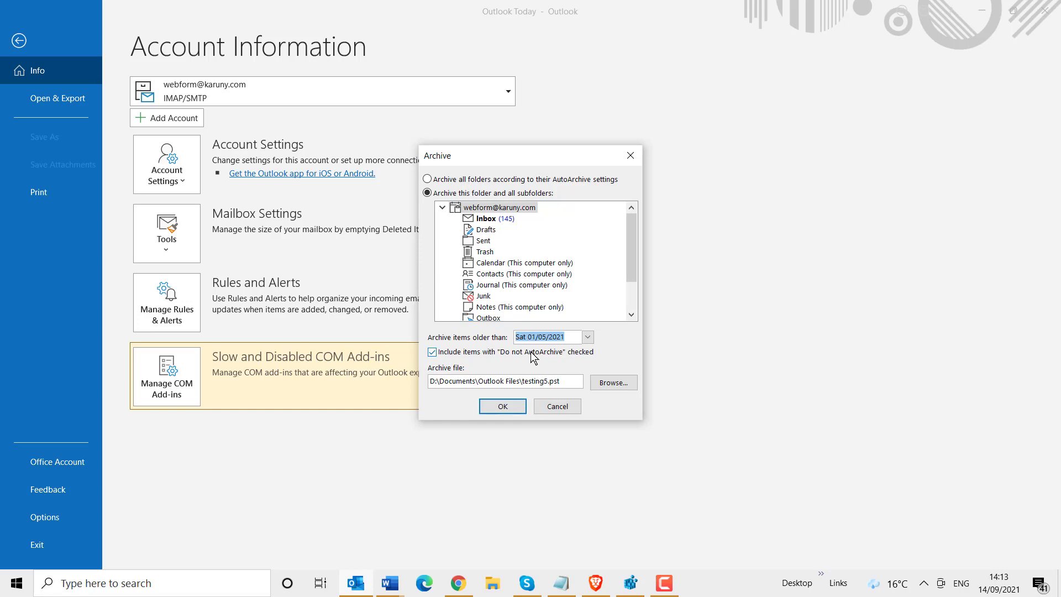
- Rename the archive file to archives.pst and run the archive
click(548, 382)
key(BackSpace)
key(BackSpace)
key(BackSpace)
key(BackSpace)
key(BackSpace)
key(BackSpace)
key(BackSpace)
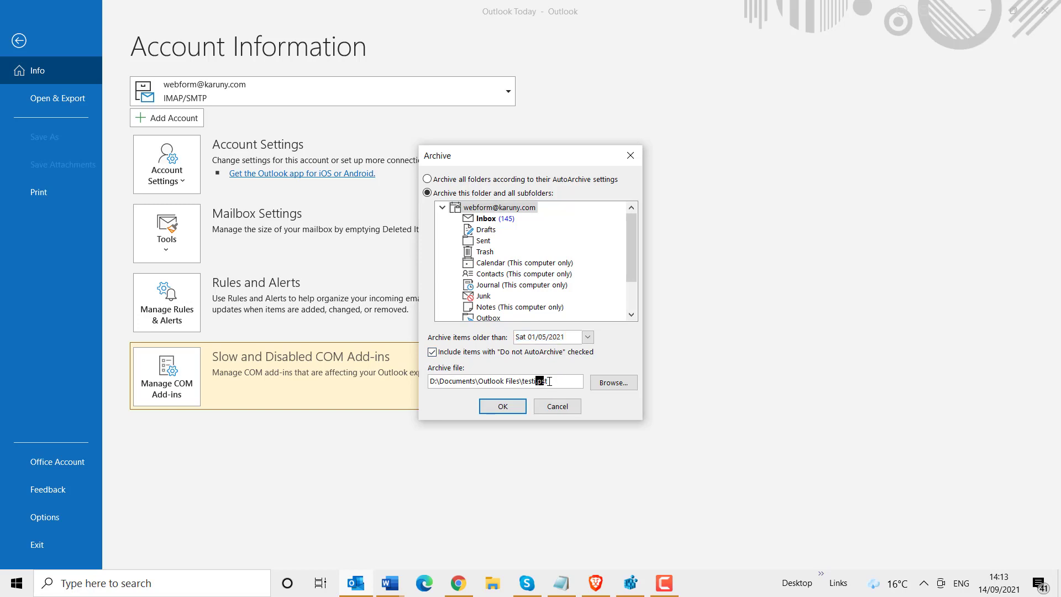
key(BackSpace)
text(archives)
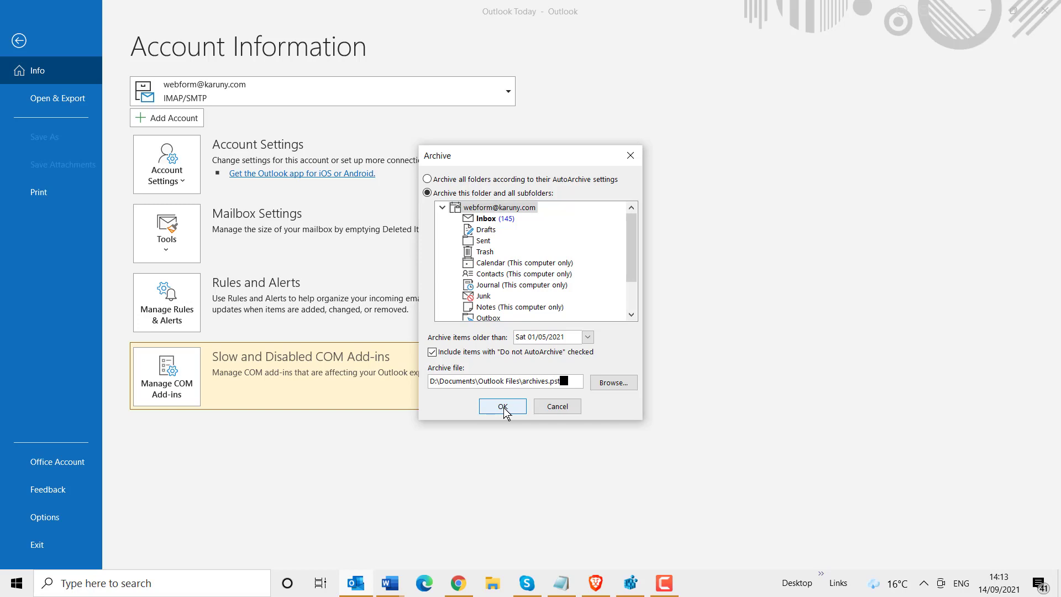
click(503, 407)
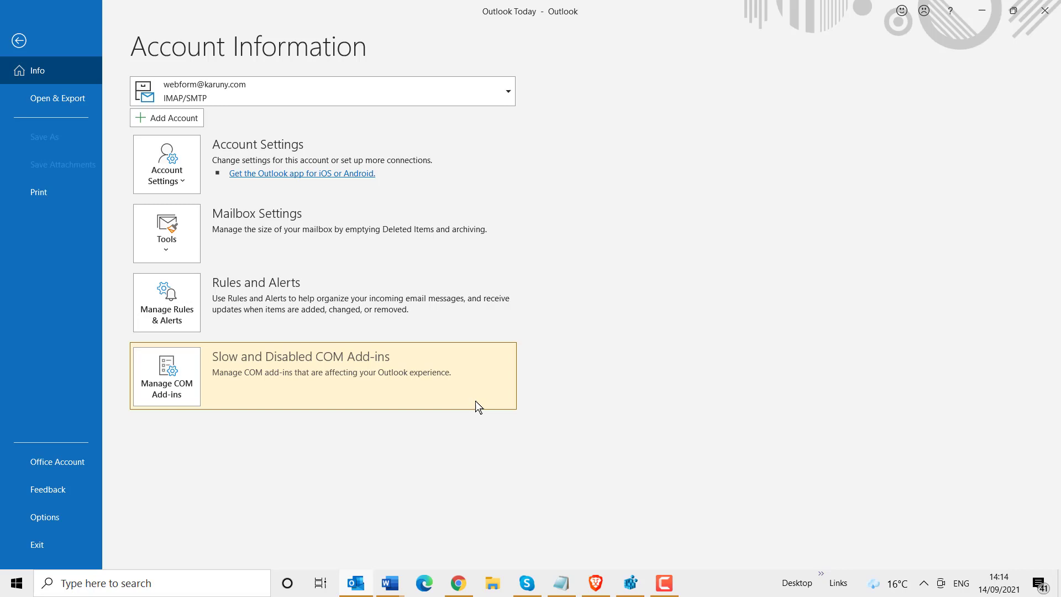
- Verify the Archives data file's Inbox holds 114 older messages, then return to the 31-message account Inbox
click(18, 41)
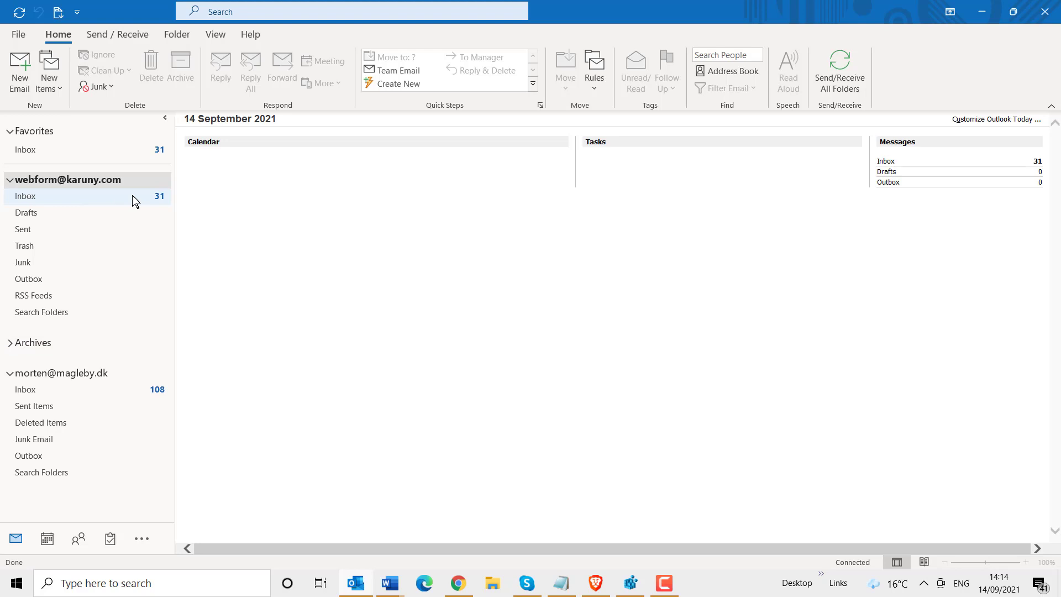
click(10, 344)
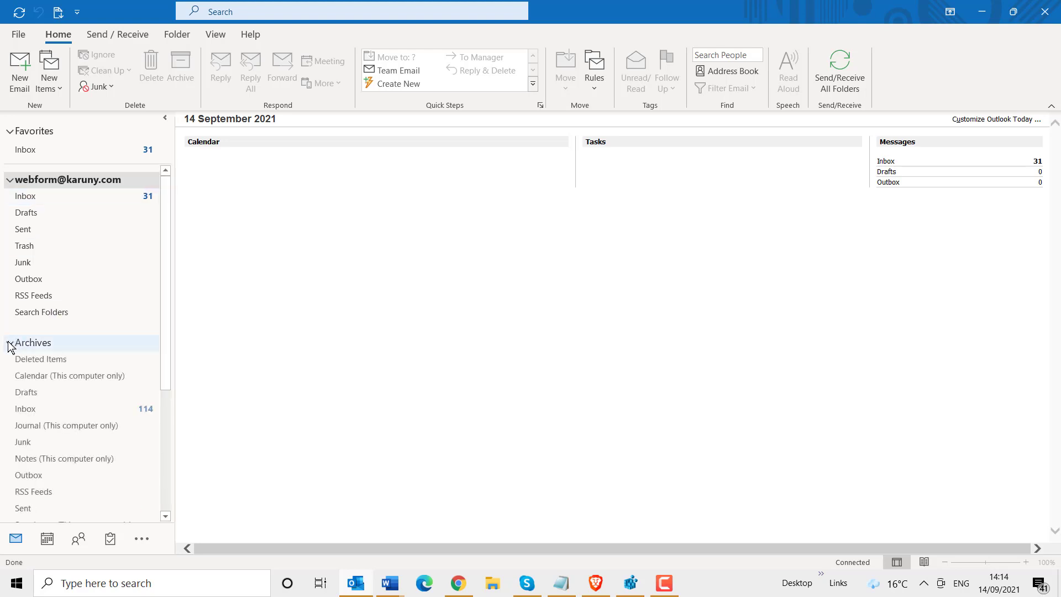
click(25, 409)
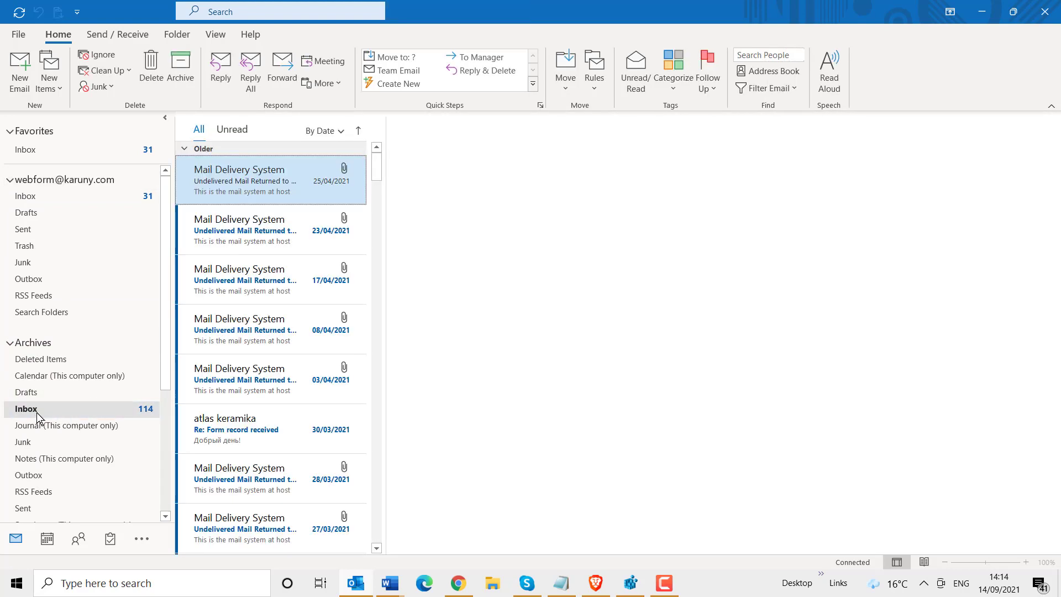
click(32, 345)
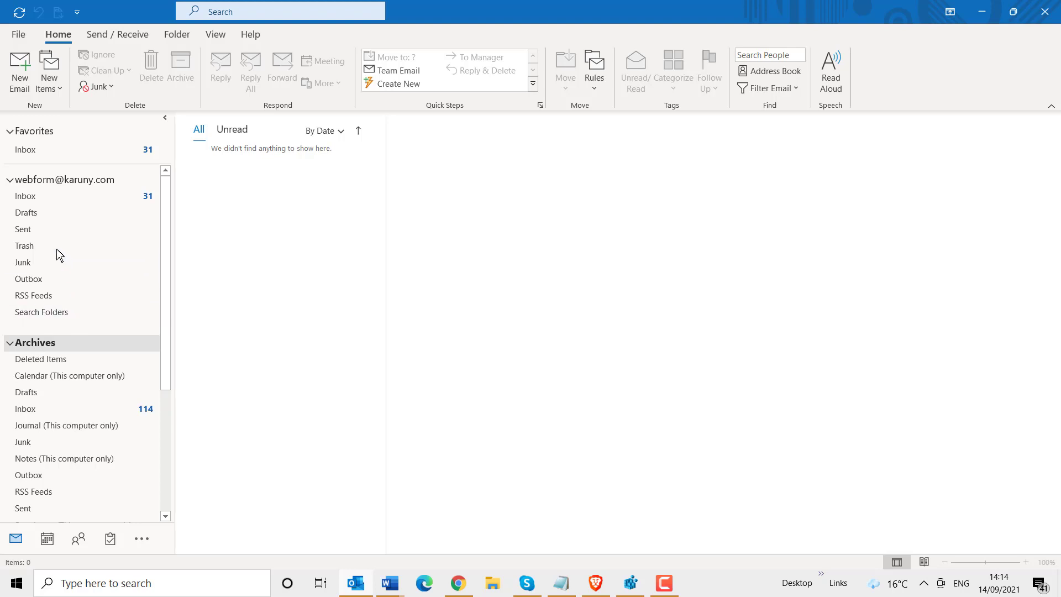
click(49, 200)
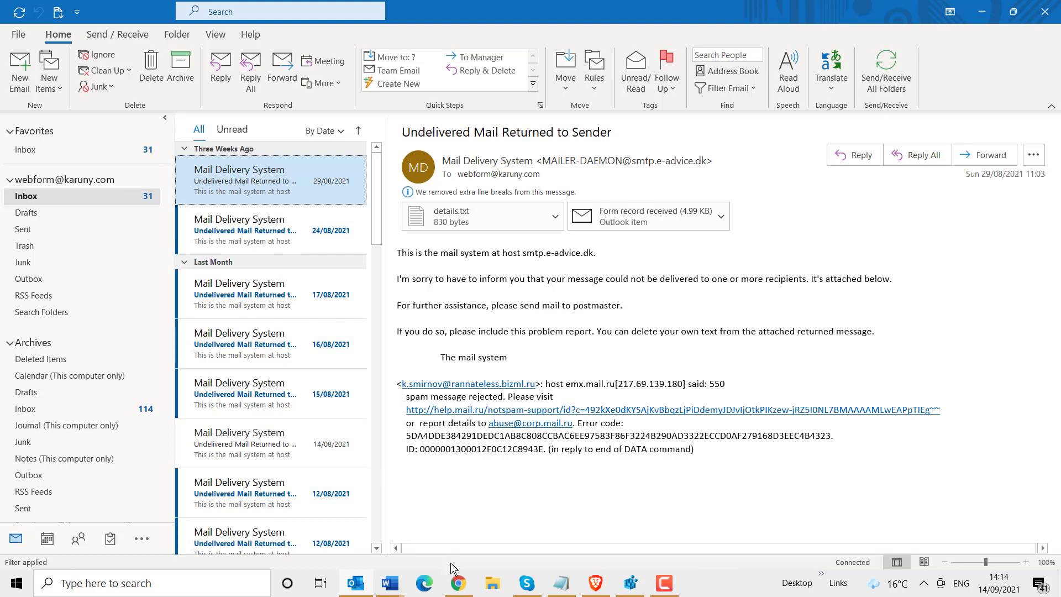
- Bring Zimbra webmail to the front to confirm its Inbox also shows 31 messages
click(458, 585)
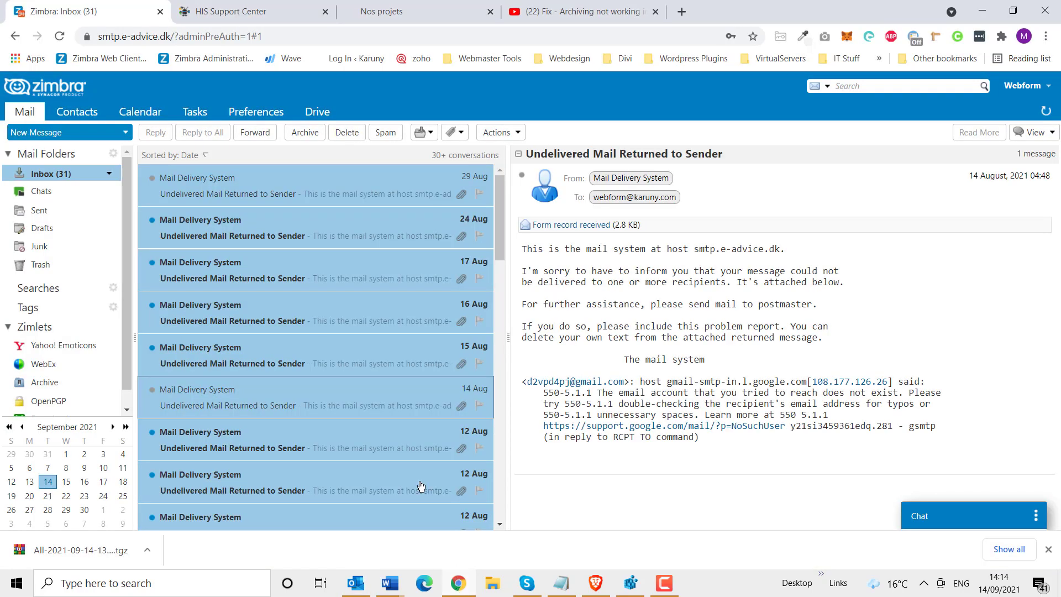